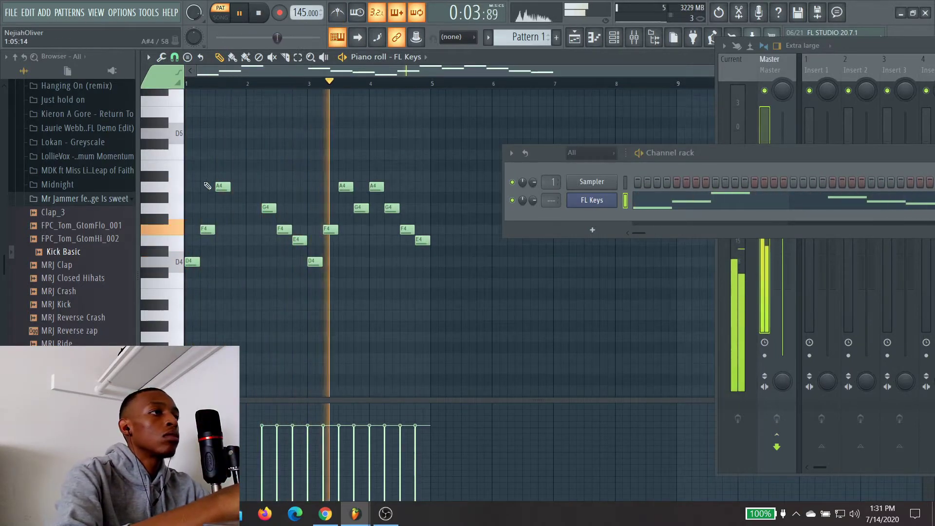
Step: Lengthen the first A4 melody note up to the following G4, and lower the F5 chord note in bar 4 to E5
drag(237, 188, 260, 188)
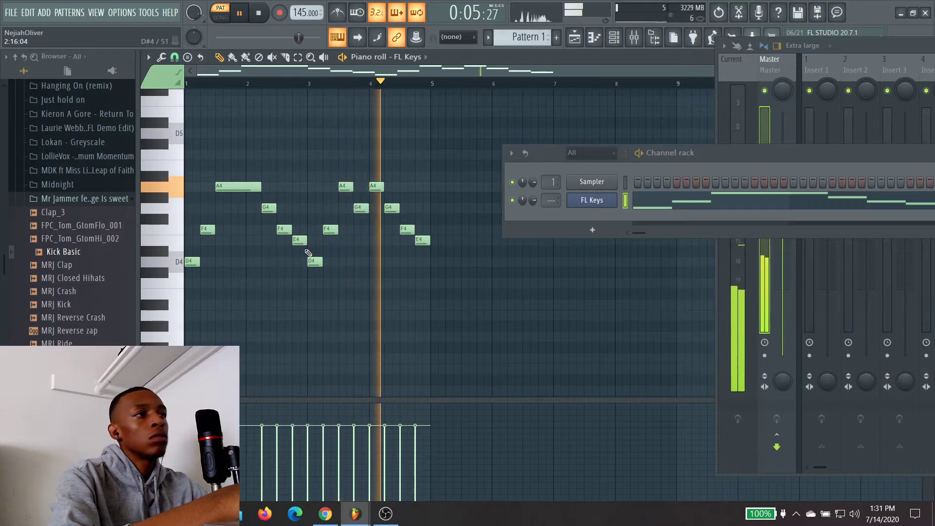
key(space)
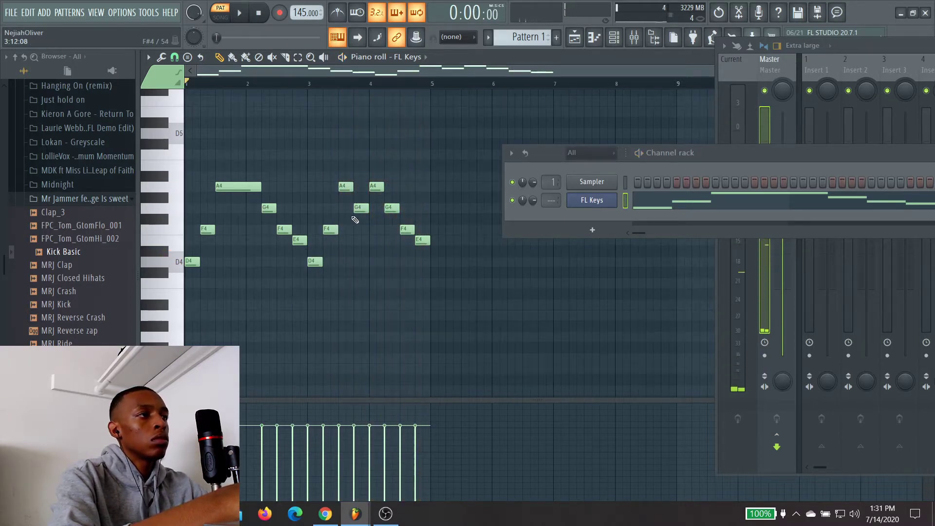
scroll(288, 278, down, 4)
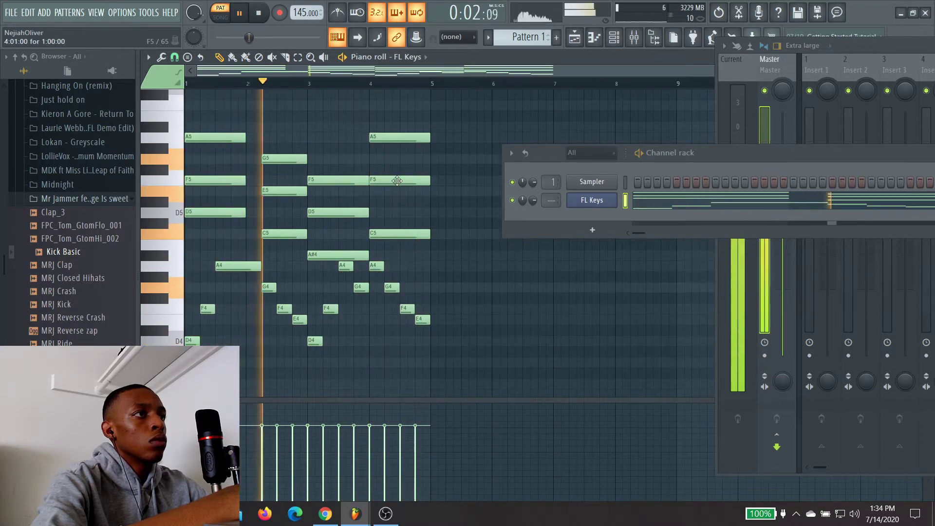
drag(399, 181, 398, 197)
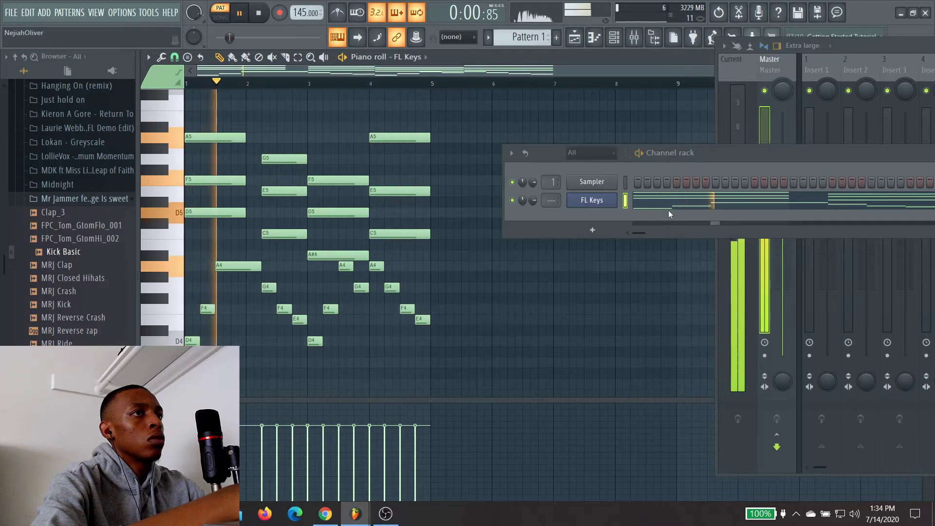
Step: Clone the FL Keys channel, copy its notes into the clone, and close the clone's instrument window
right_click(592, 201)
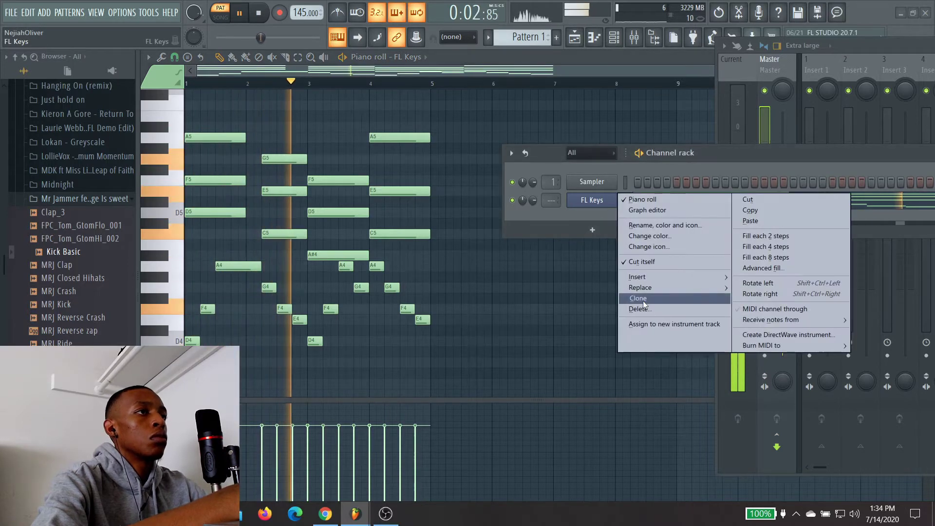
click(643, 299)
right_click(597, 217)
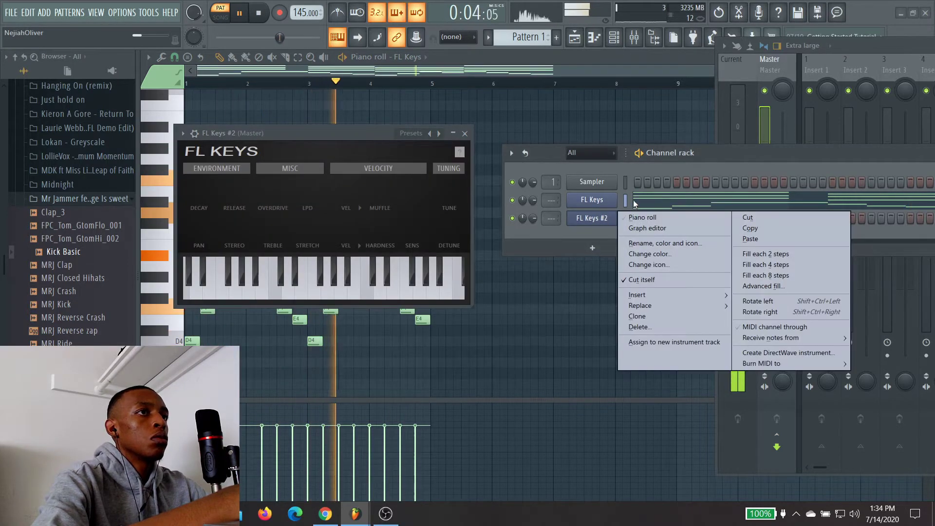
right_click(626, 198)
click(744, 209)
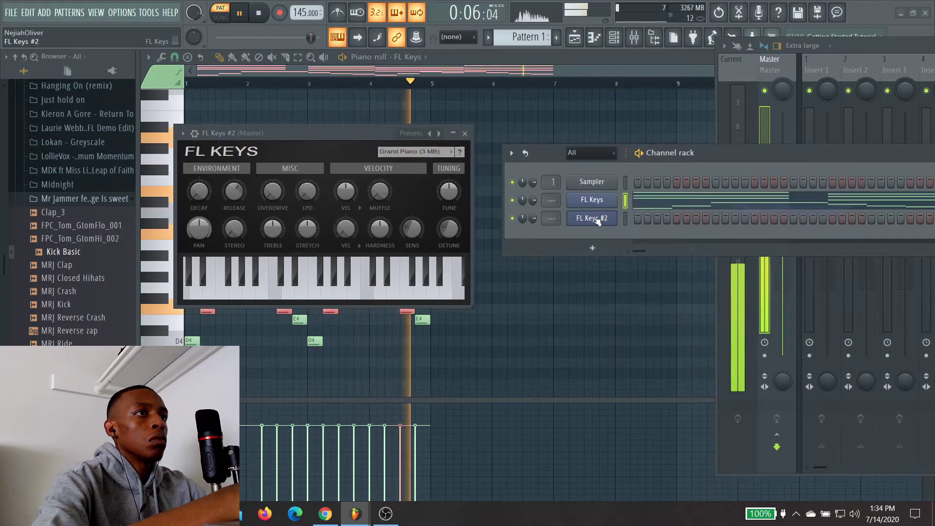
right_click(594, 217)
click(740, 236)
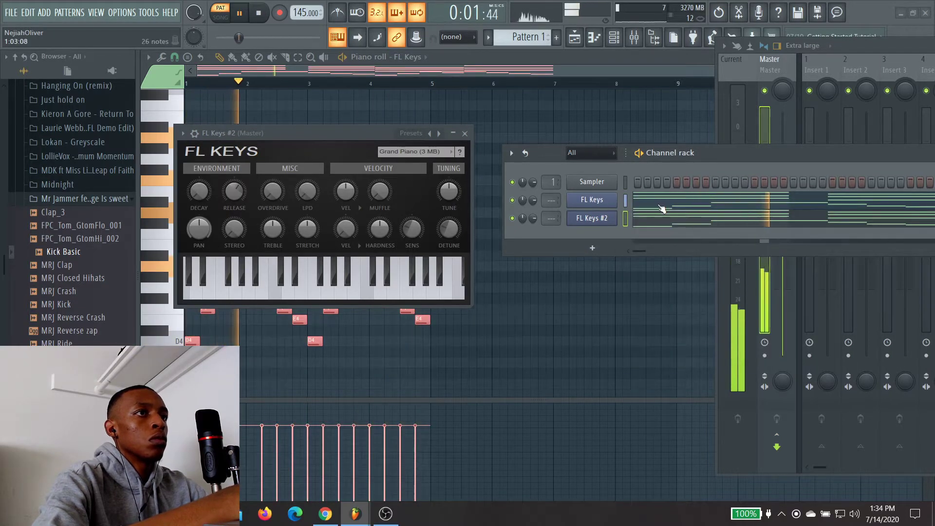
key(F5)
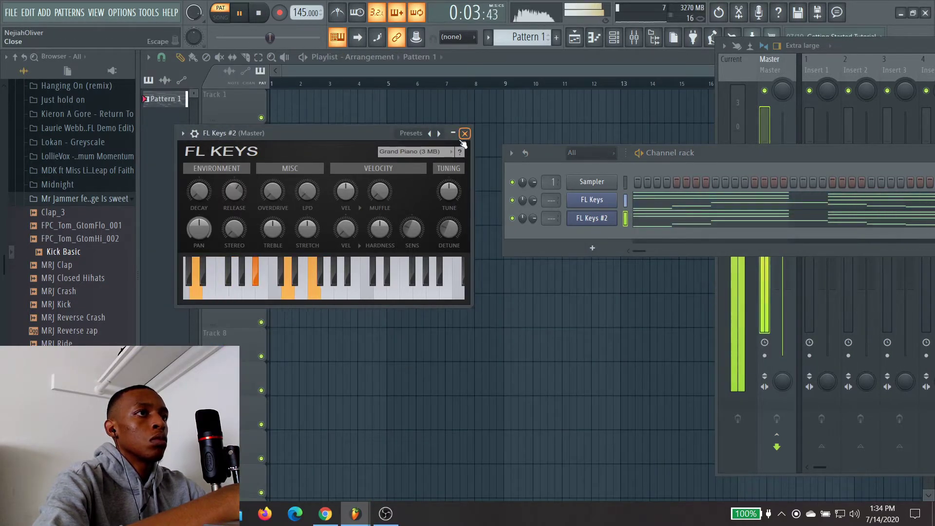
click(465, 133)
Step: Delete all the chord notes above the melody from the original FL Keys channel
click(674, 202)
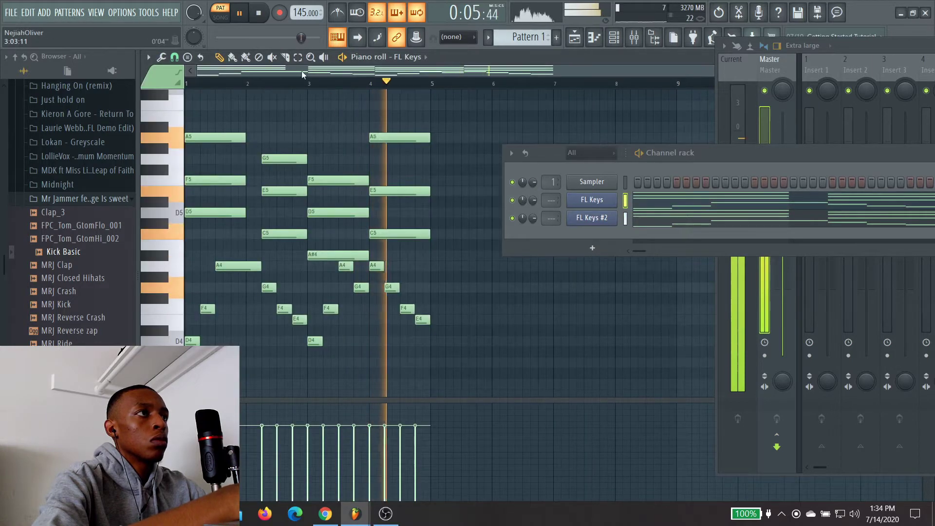
drag(440, 112, 161, 257)
key(Delete)
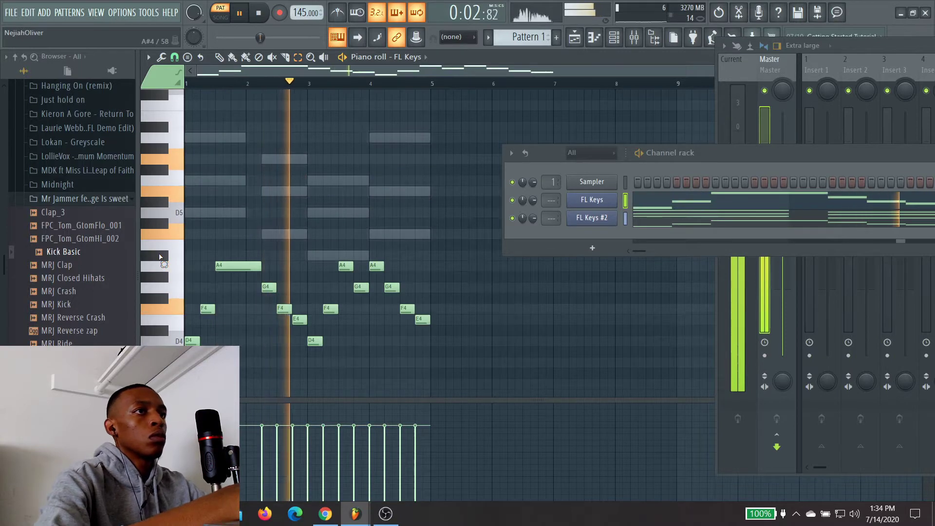
Step: Delete the melody notes below the chords from the FL Keys #2 channel
click(675, 217)
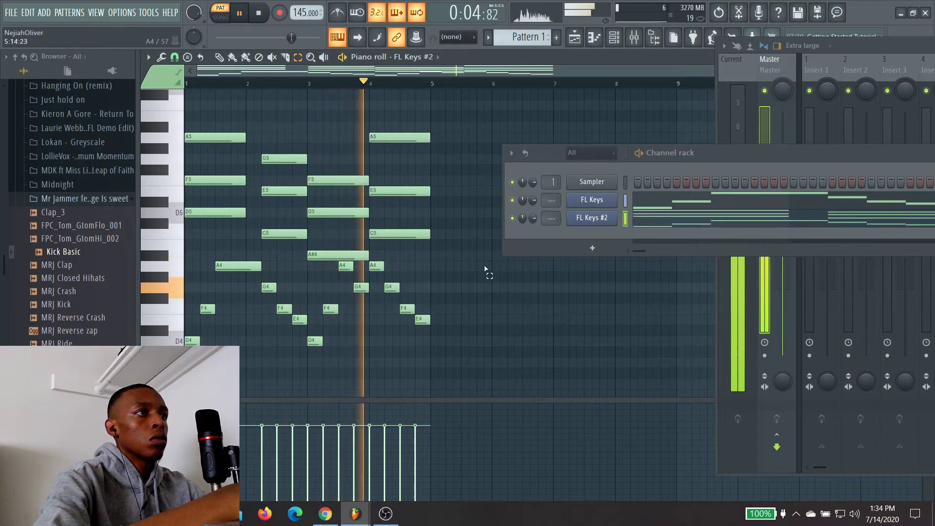
drag(484, 270, 188, 344)
key(Delete)
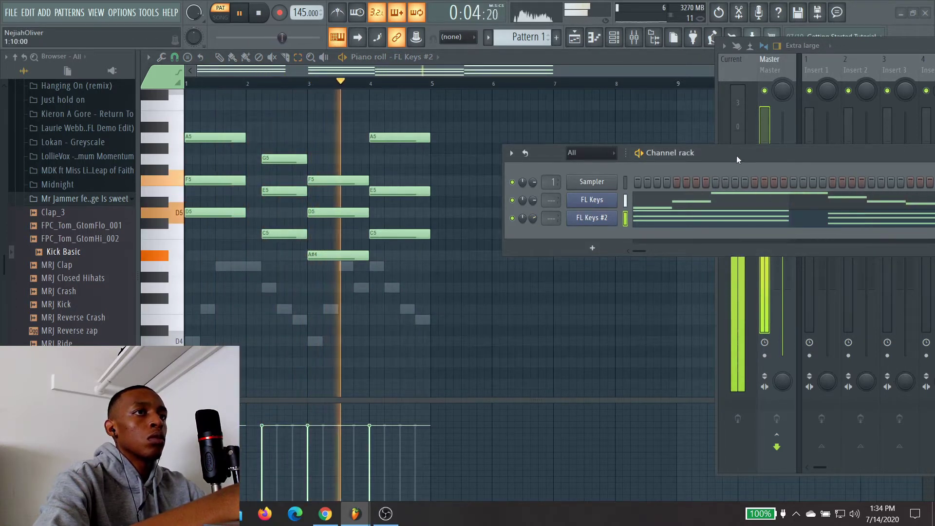
Step: Move the channel rack down over the lower part of the piano roll and stop playback
drag(736, 156, 374, 300)
key(space)
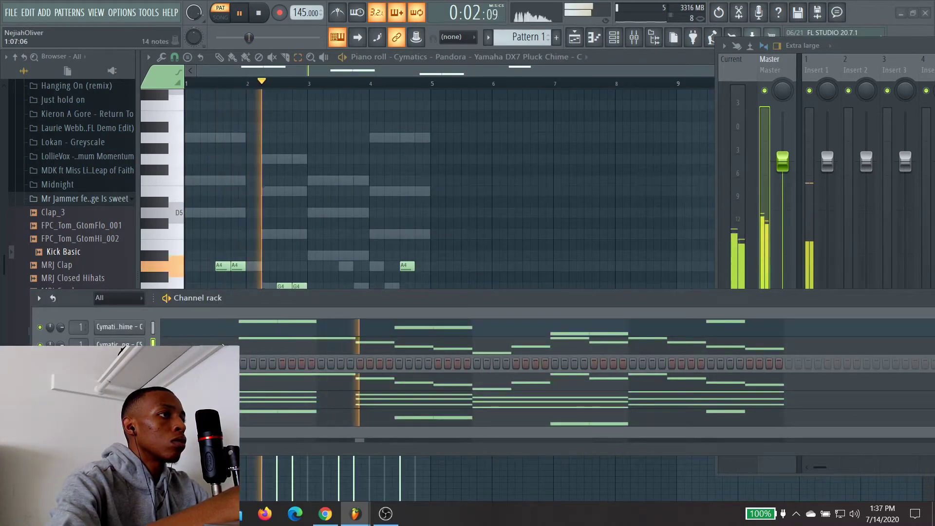
Step: Audition the Les Paul Amp one-shots and replace the Bridge Chord Long sample with Cymatics - Pandora Les Paul Amp Bridge Octave High - C
key(Down)
key(Down)
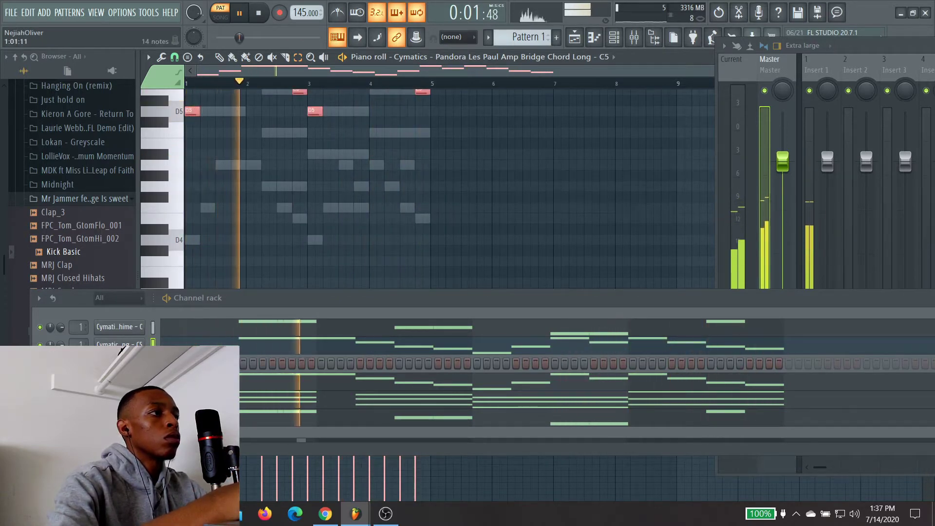
right_click(119, 345)
click(249, 403)
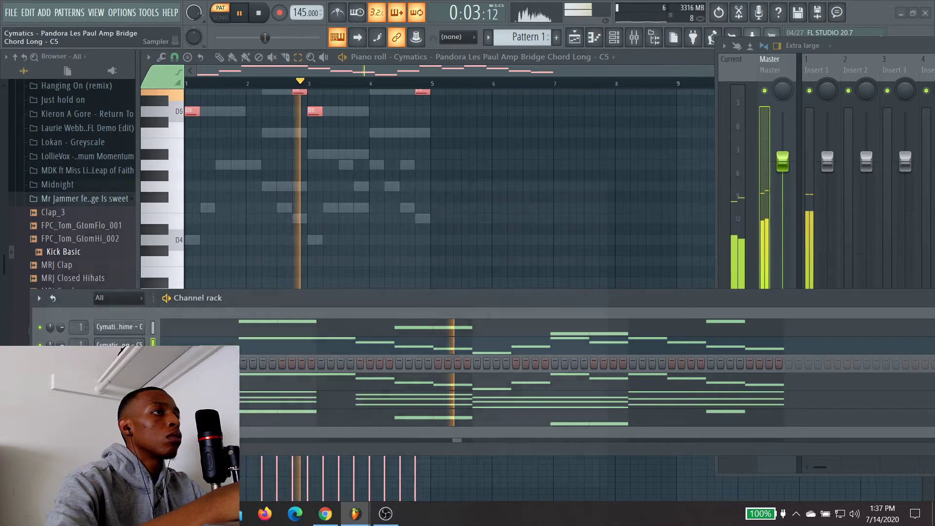
key(Down)
key(Down)
key(Down)
key(Down)
key(Down)
key(Down)
key(Down)
key(Down)
key(Down)
key(Down)
key(Down)
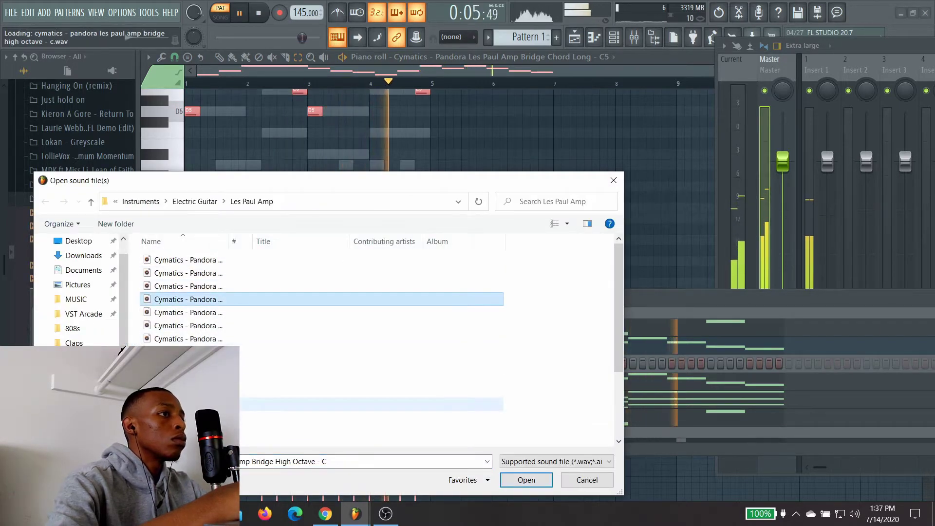
click(509, 476)
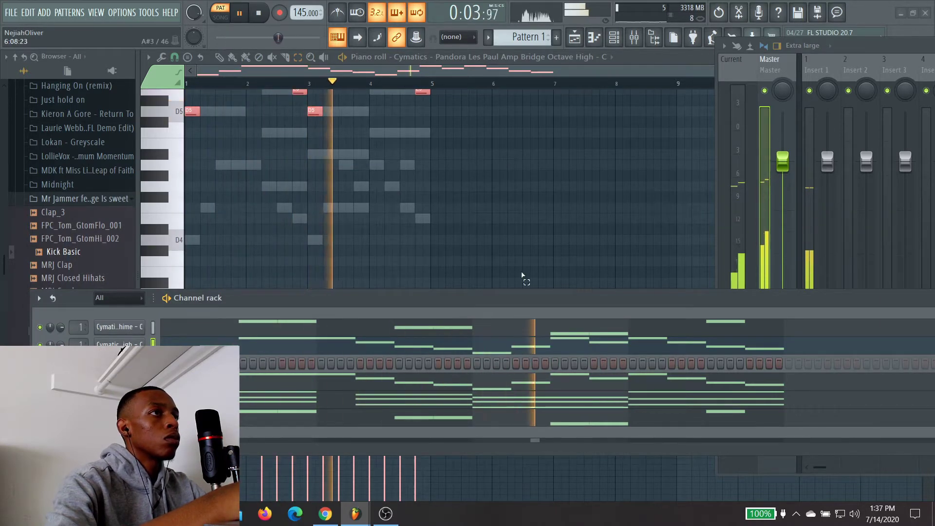
Step: Shift the channel rack slightly and select the Les Paul Amp Bridge Octave High channel
scroll(443, 155, up, 2)
scroll(443, 155, up, 4)
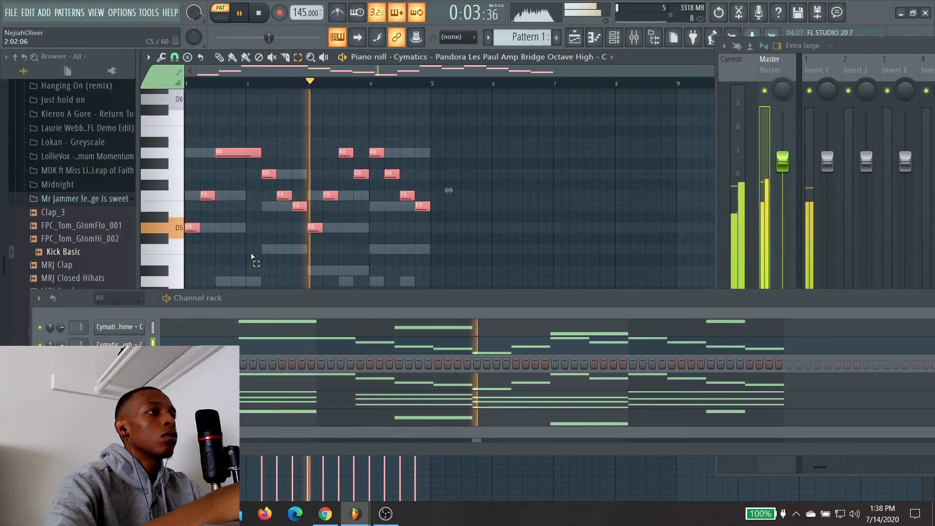
drag(279, 300, 331, 309)
click(171, 356)
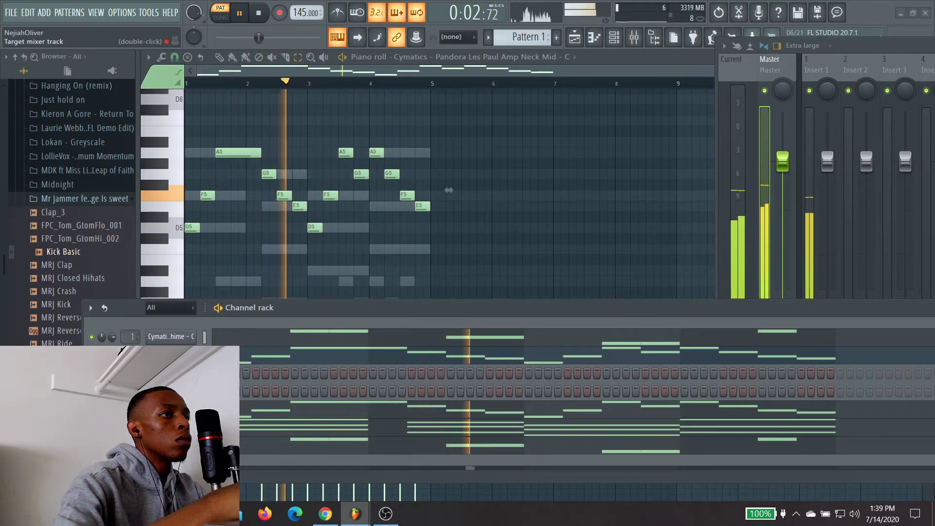
Step: Start loading a new sample into the Les Paul Amp Bridge Mid channel and browse to the Harp folder in the Pandora instruments
right_click(196, 335)
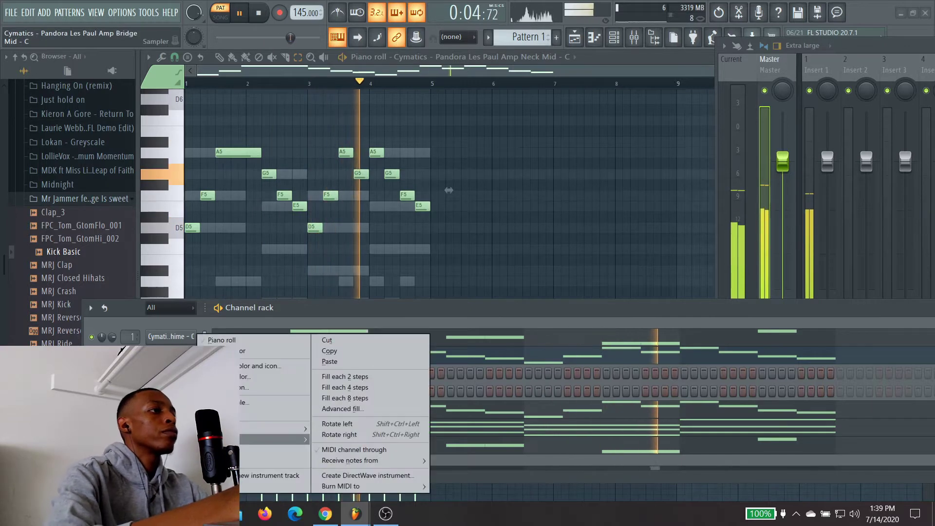
click(240, 405)
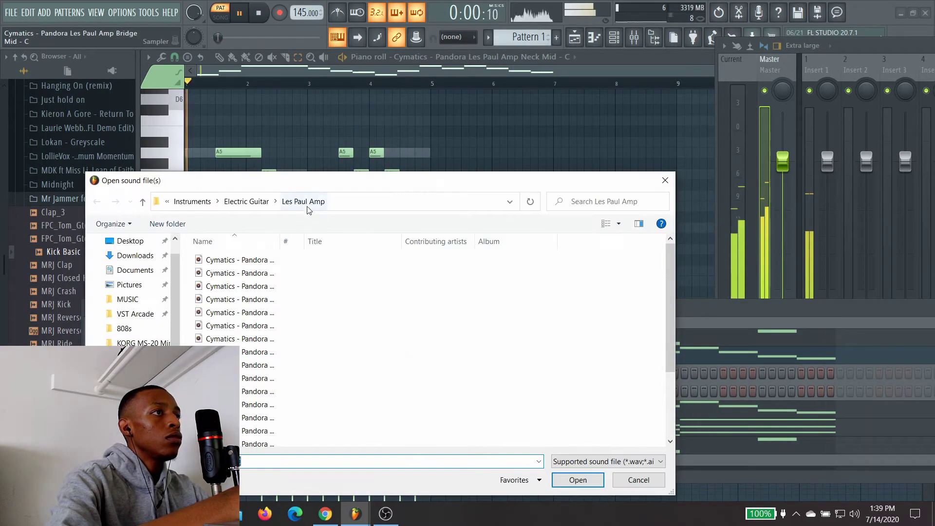
click(242, 201)
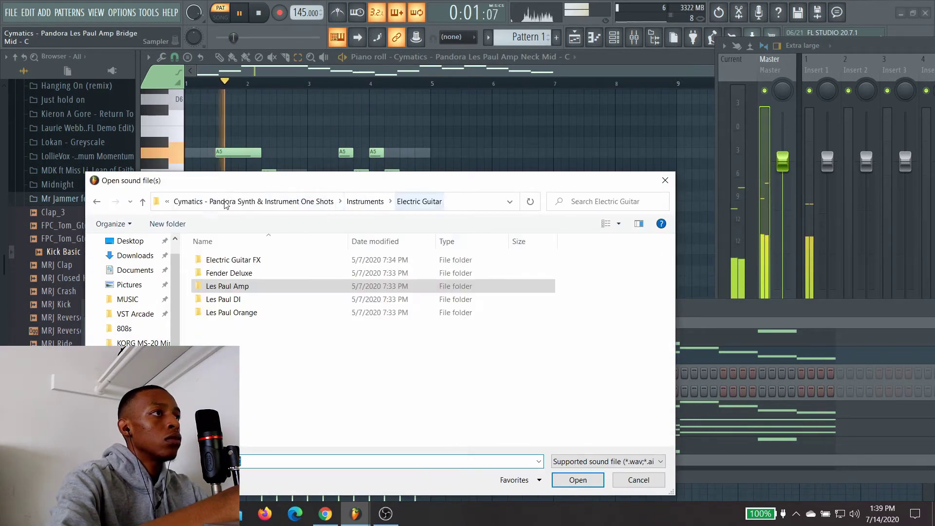
click(359, 201)
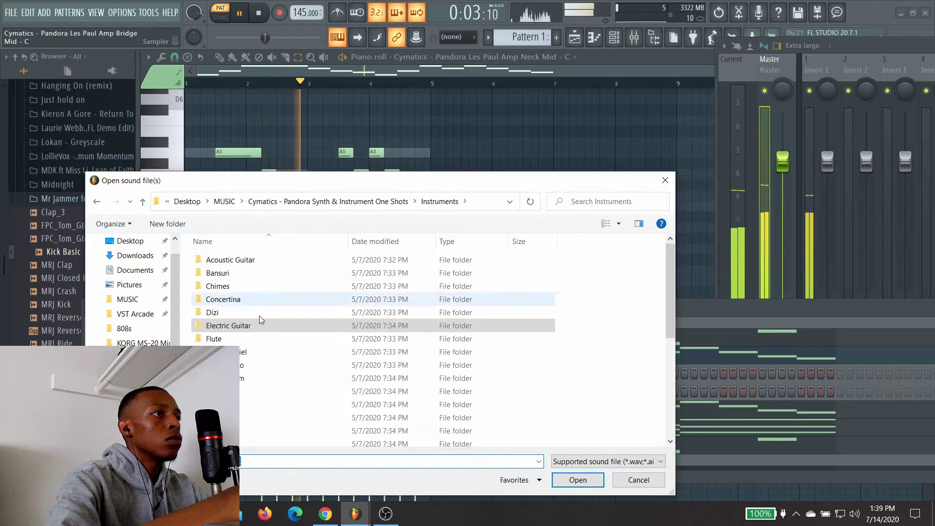
double_click(245, 390)
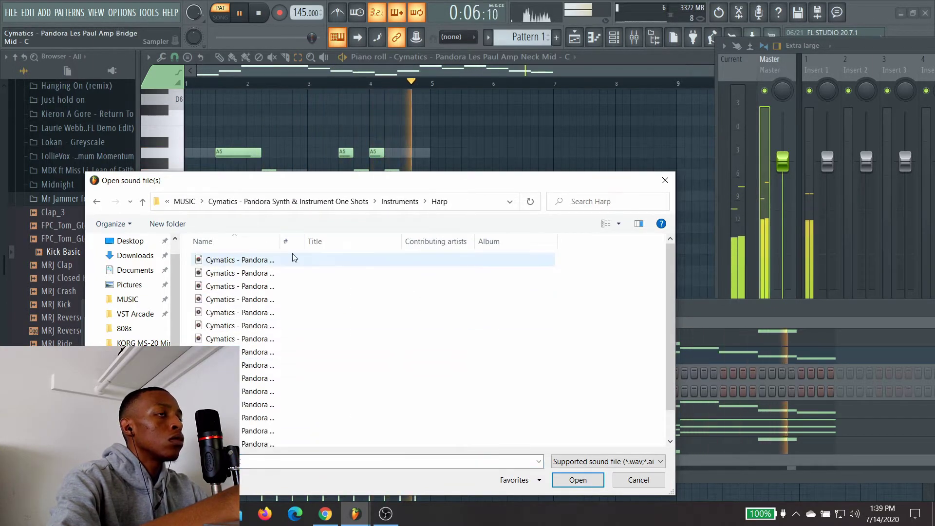
click(396, 207)
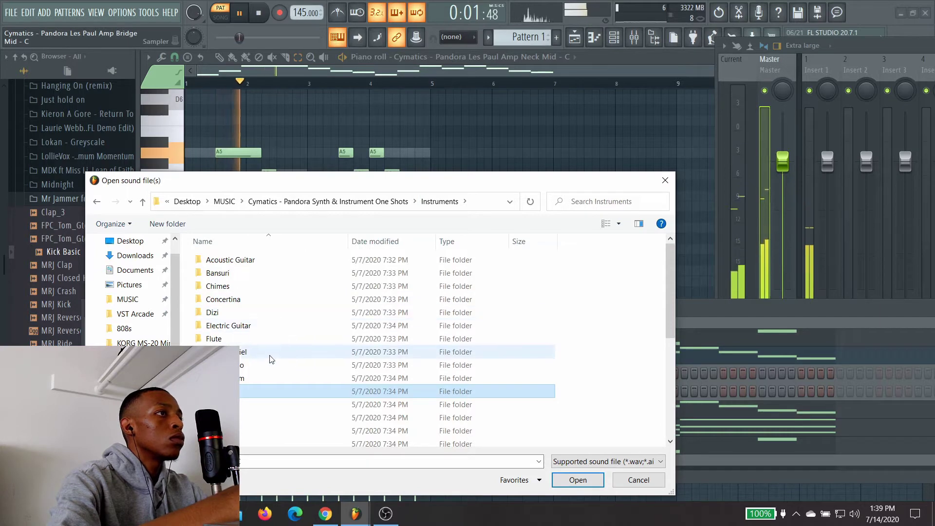
double_click(254, 392)
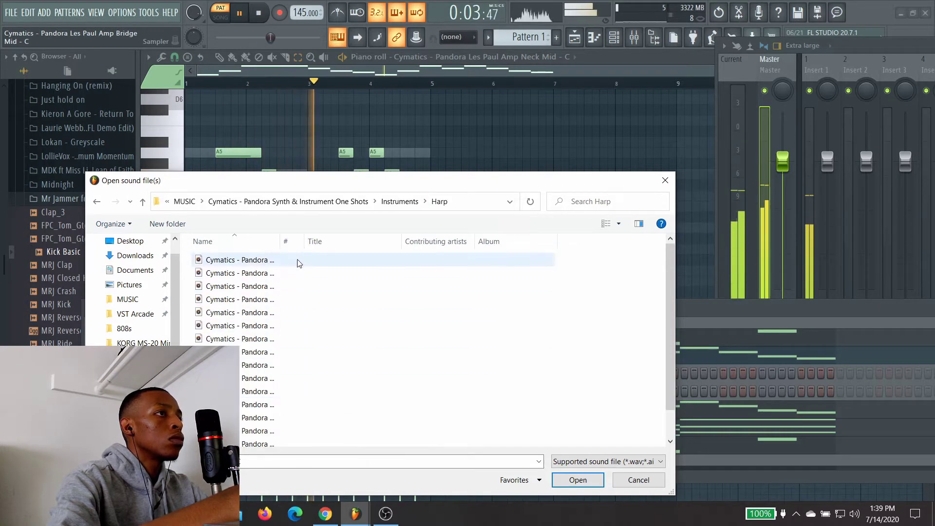
Step: Audition the harp one-shots and load Cymatics - Pandora Harp 9 - C into the channel
click(297, 259)
click(298, 275)
click(292, 312)
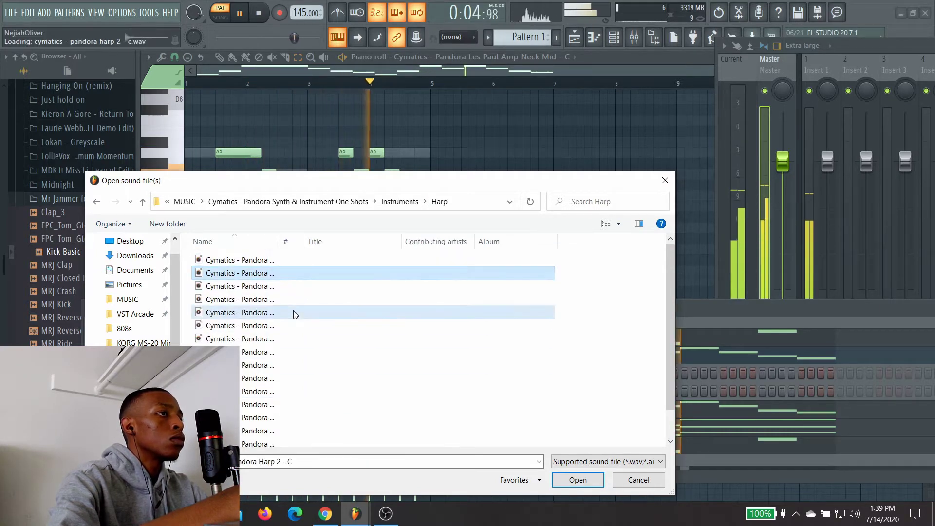
click(285, 363)
double_click(285, 365)
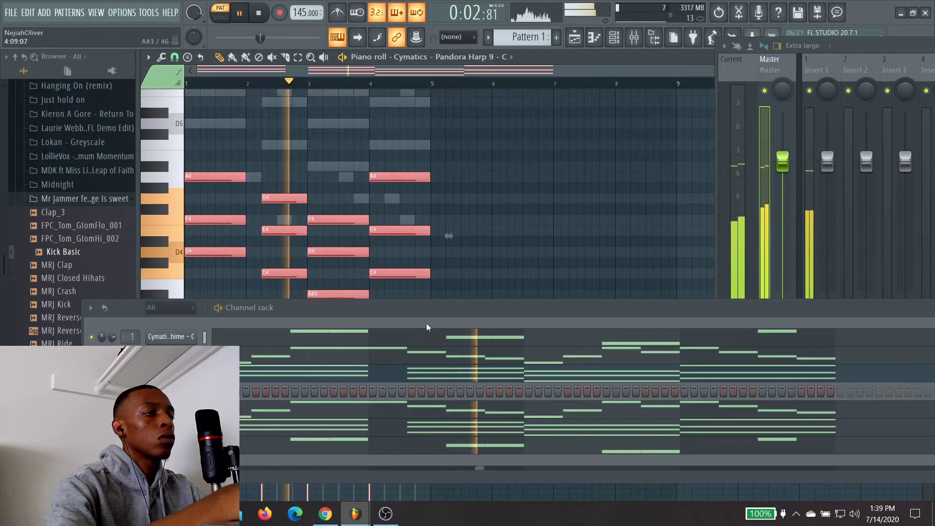
Step: Move the channel rack clear of the harp chords in the piano roll and deselect the chord notes
drag(443, 313, 408, 373)
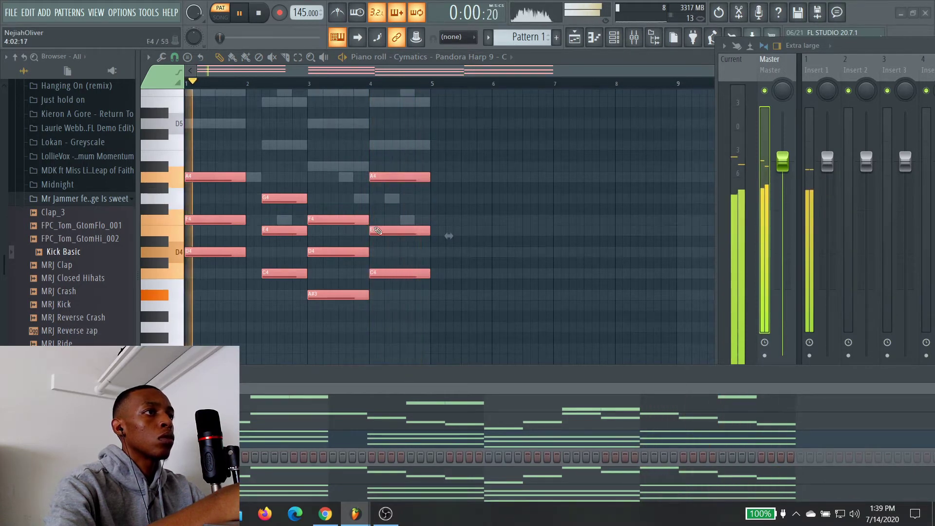
right_click(158, 336)
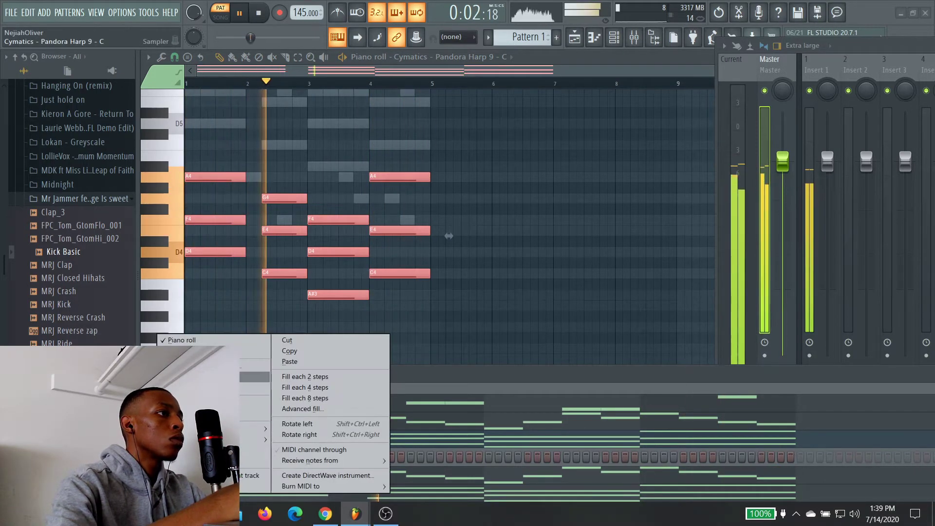
click(248, 402)
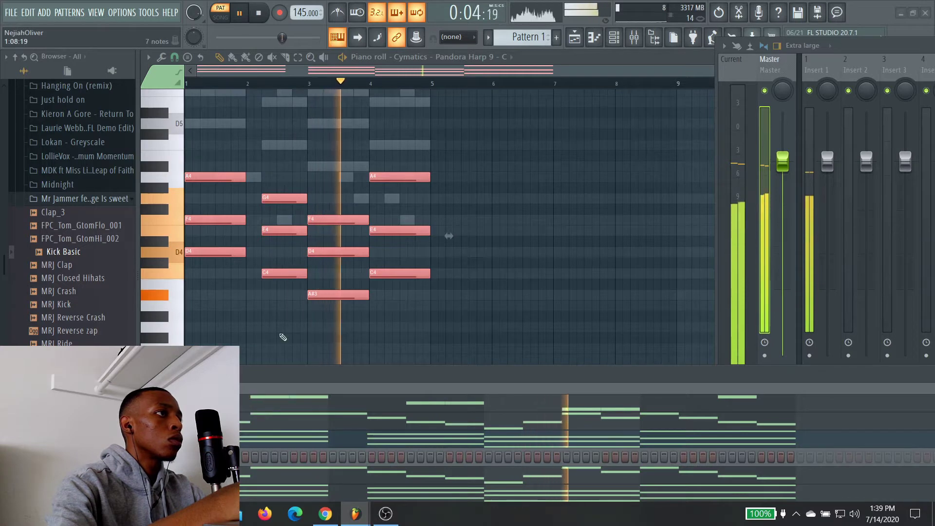
drag(475, 165, 474, 160)
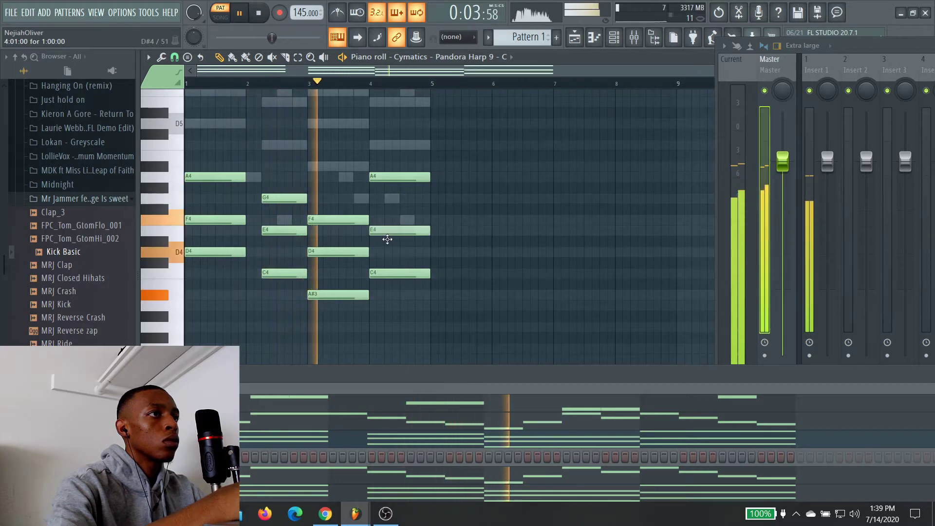
Step: Try the E4 note of the harp's bar 4 chord at F4, and return it to E4
drag(388, 239, 397, 217)
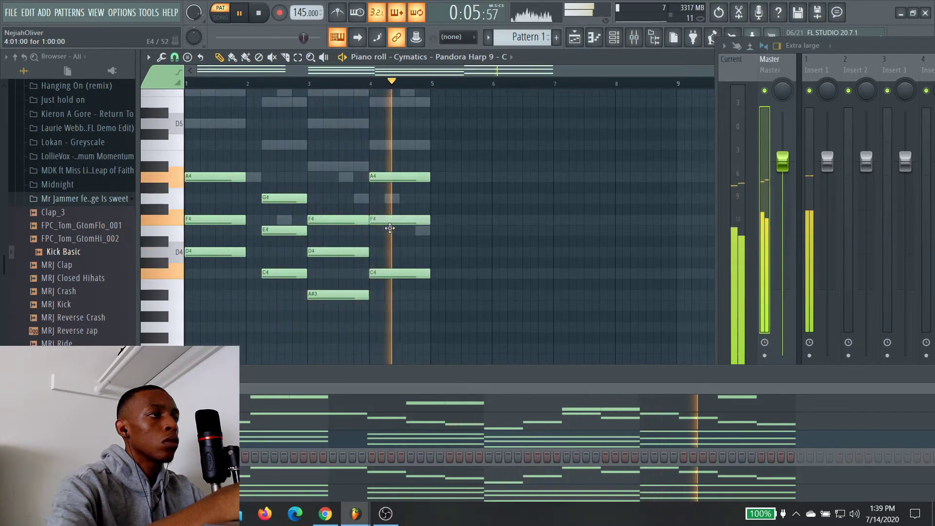
drag(389, 228, 431, 233)
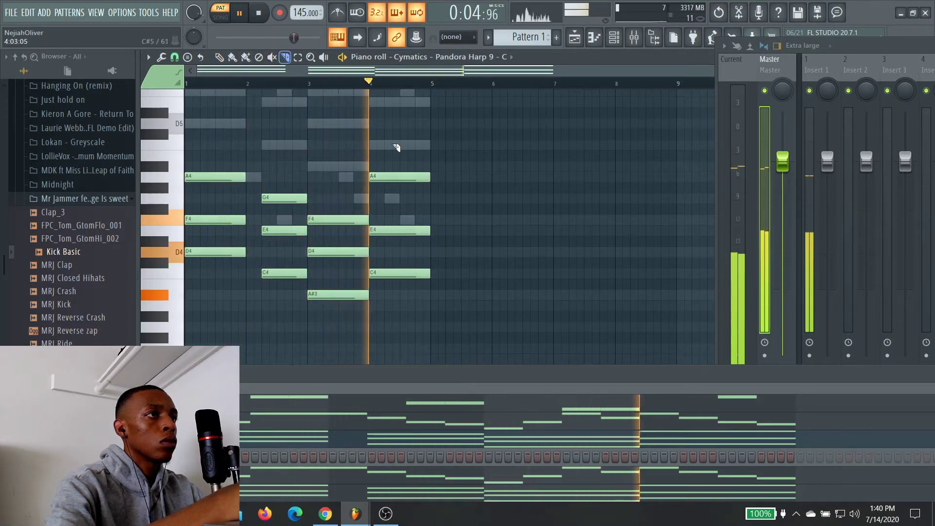
Step: Slice the harp's bar 4 chord in half and raise the E4 of its second half to F4
drag(409, 304, 404, 305)
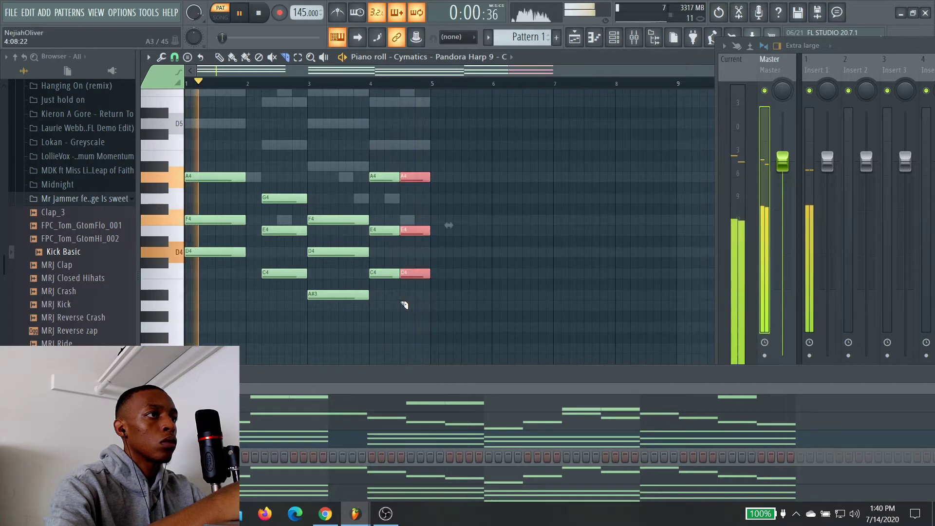
click(409, 115)
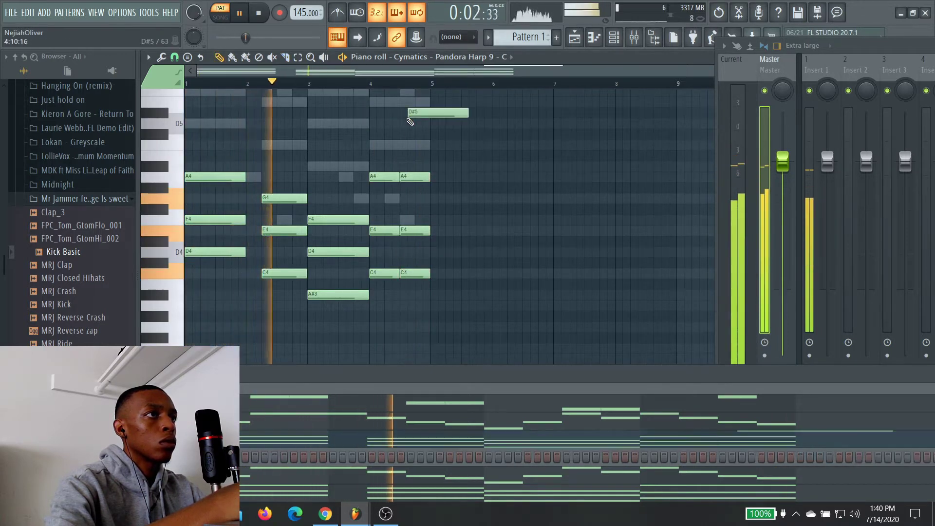
drag(421, 233, 422, 219)
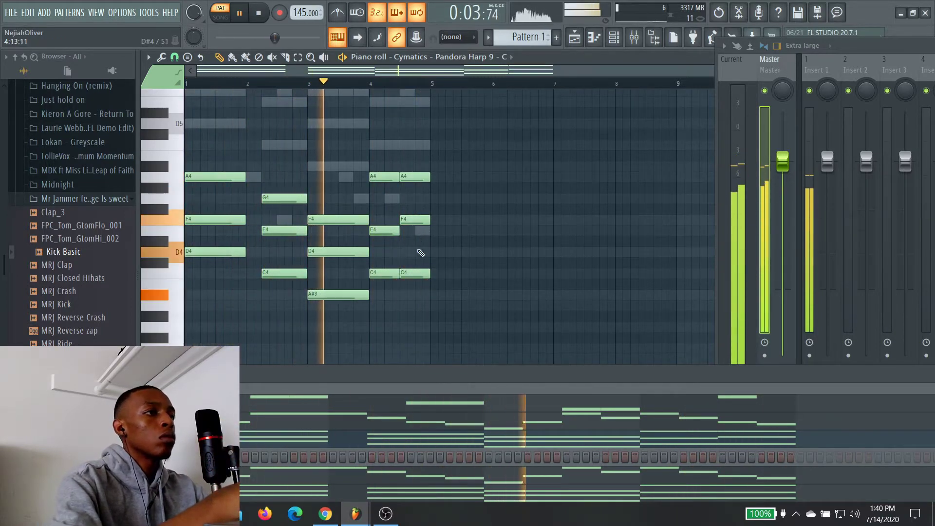
Step: Bring the channel rack up over the piano roll, listen to the layered pattern and stop playback
drag(402, 374, 406, 219)
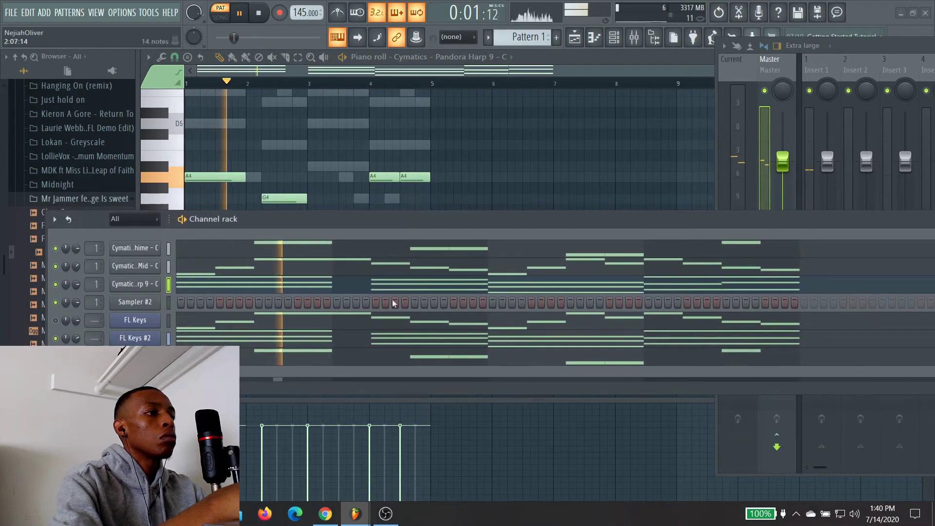
mouse_move(379, 522)
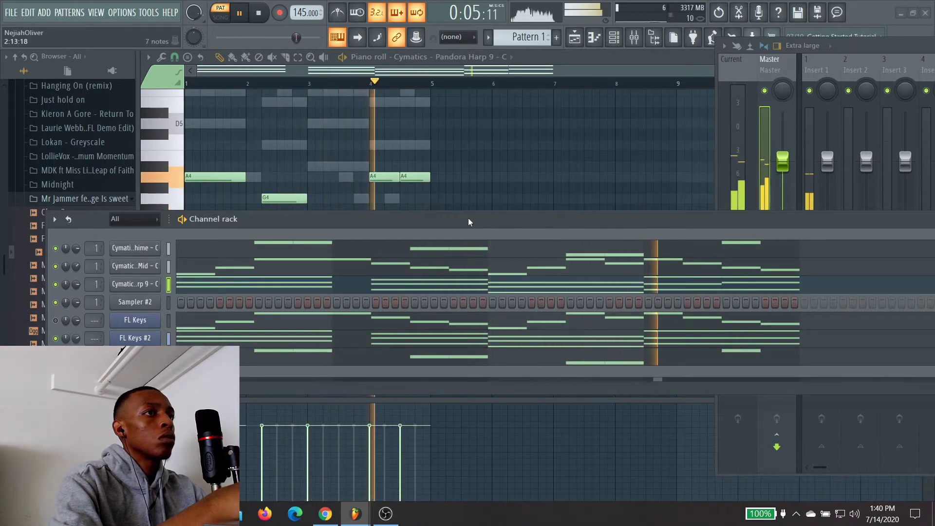
key(space)
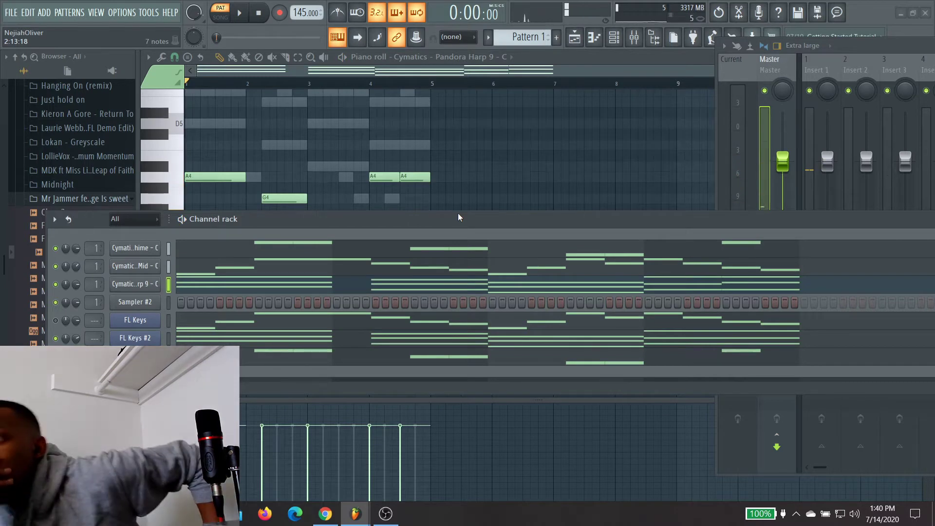
Step: Start a new project from the minimal Delay and reverb template without saving the current one, and open the tempo tapper
click(10, 13)
mouse_move(44, 39)
mouse_move(195, 50)
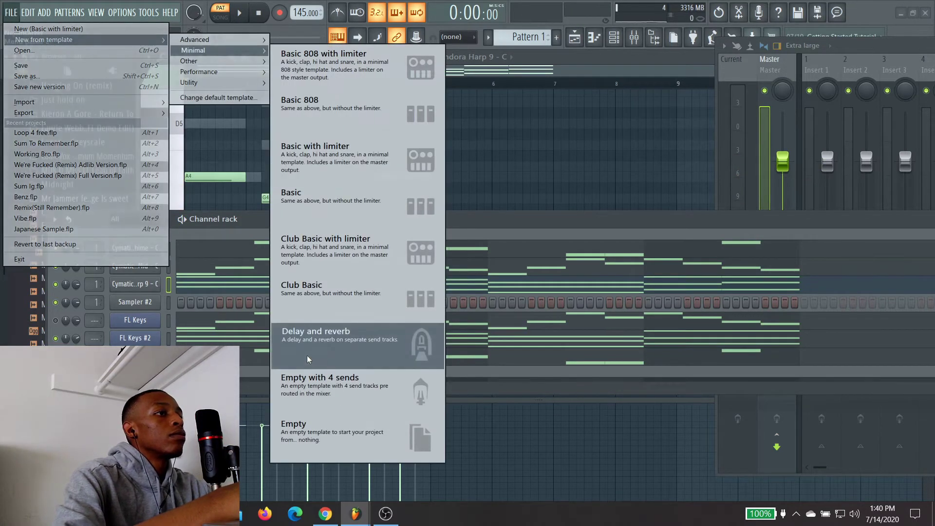
click(308, 358)
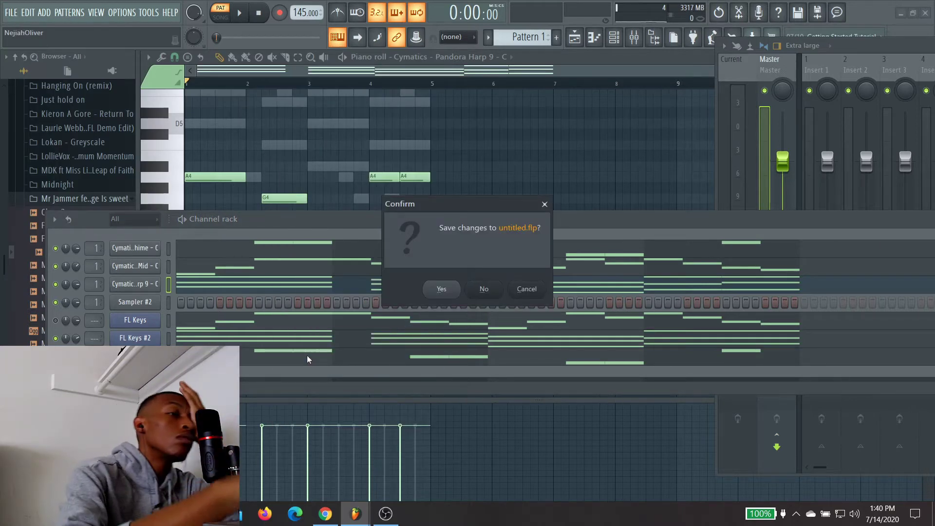
click(485, 292)
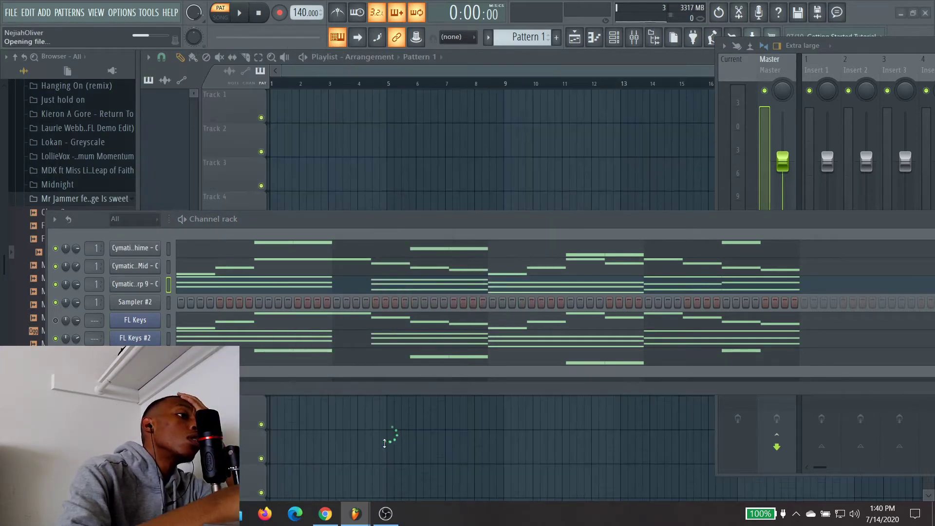
right_click(298, 12)
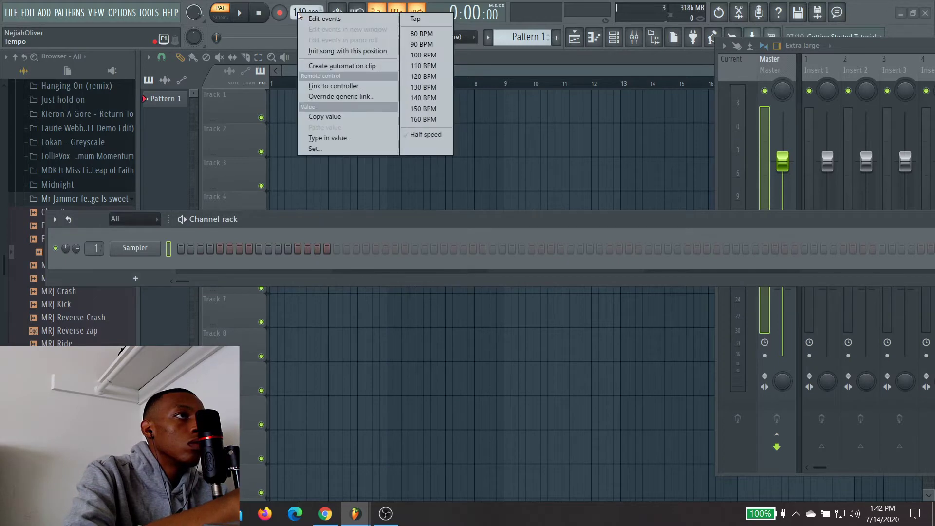
click(411, 19)
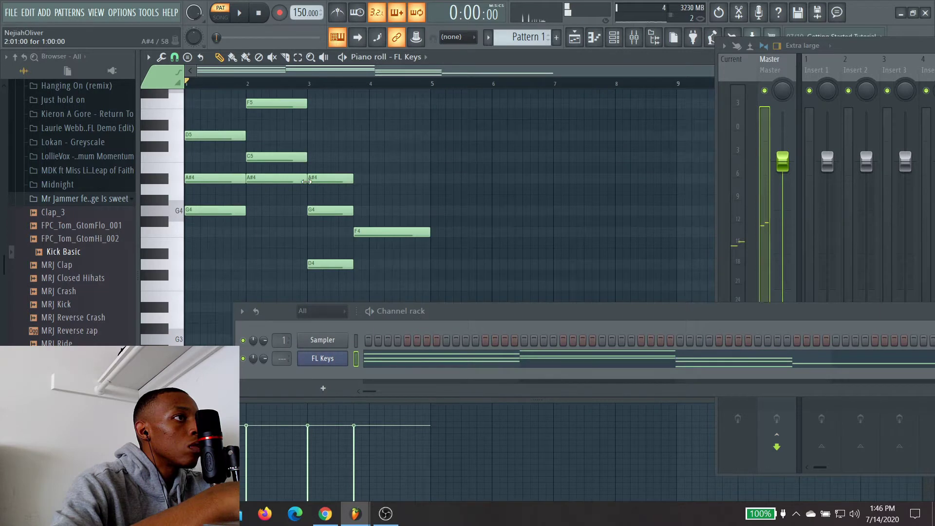
Step: Play back the FL Keys chords and try a G4 note in the last chord, raised to A#4
key(space)
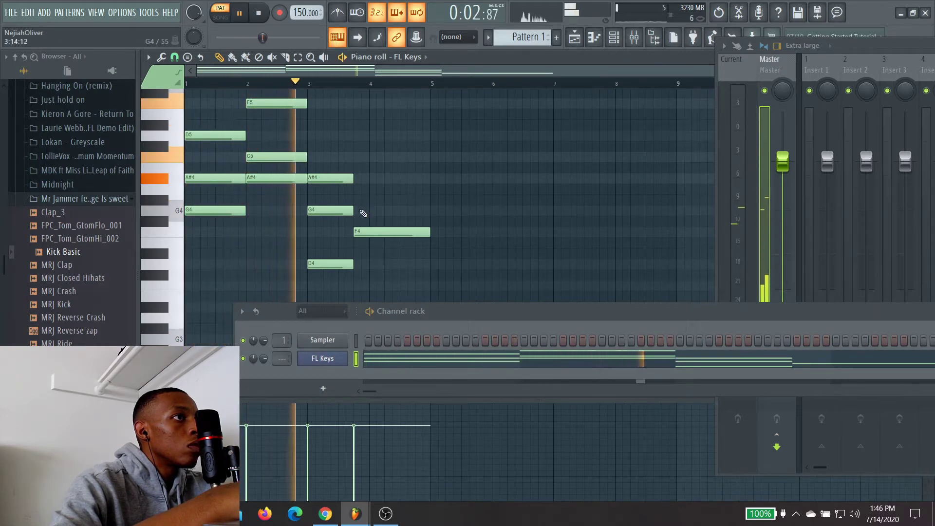
key(space)
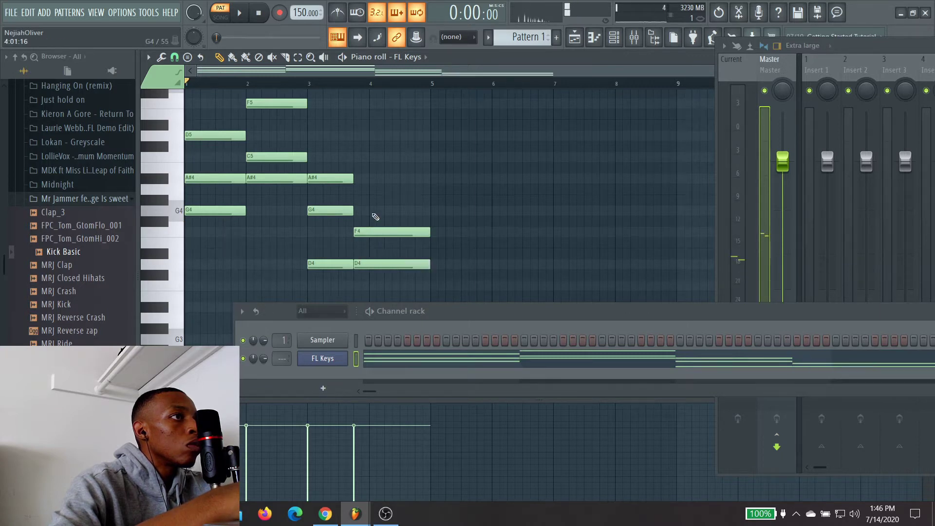
click(357, 209)
key(space)
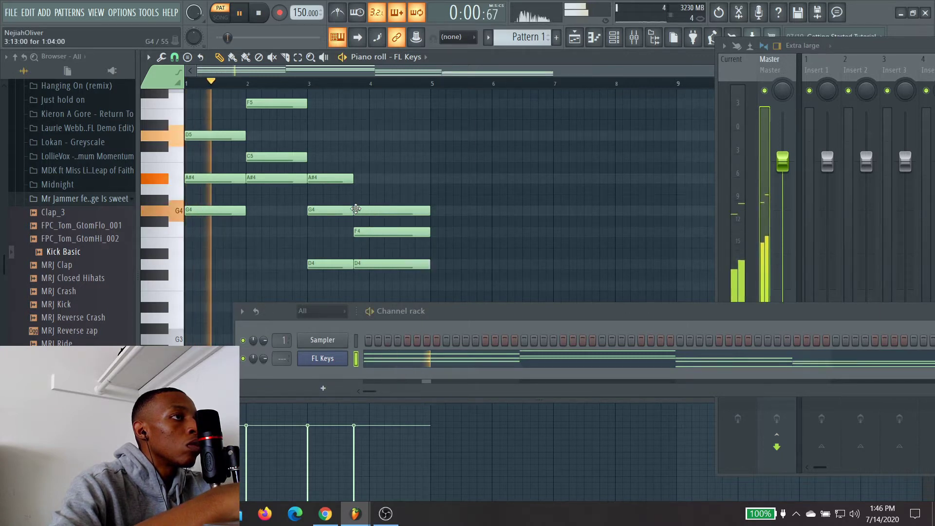
drag(372, 210, 379, 175)
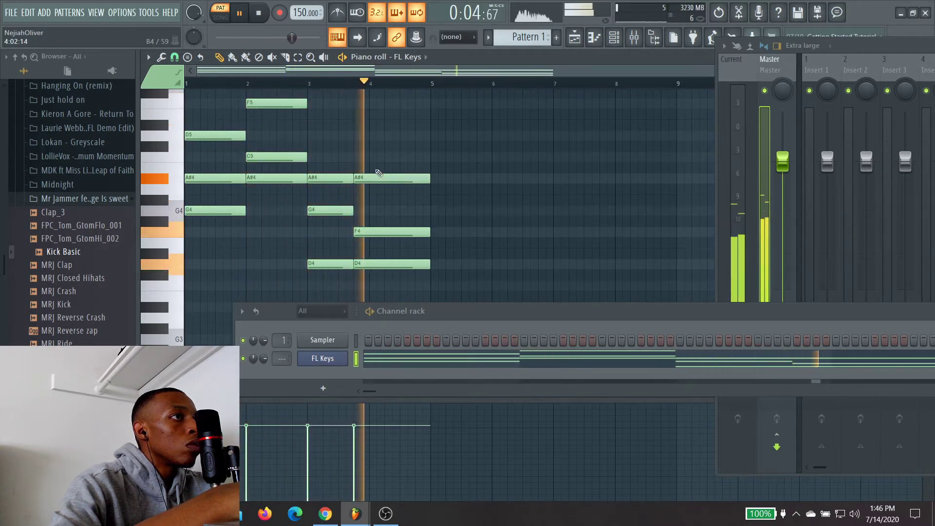
Step: Try an extra E4 note in the last chord, delete that chord's notes and stop playback
drag(375, 178, 395, 242)
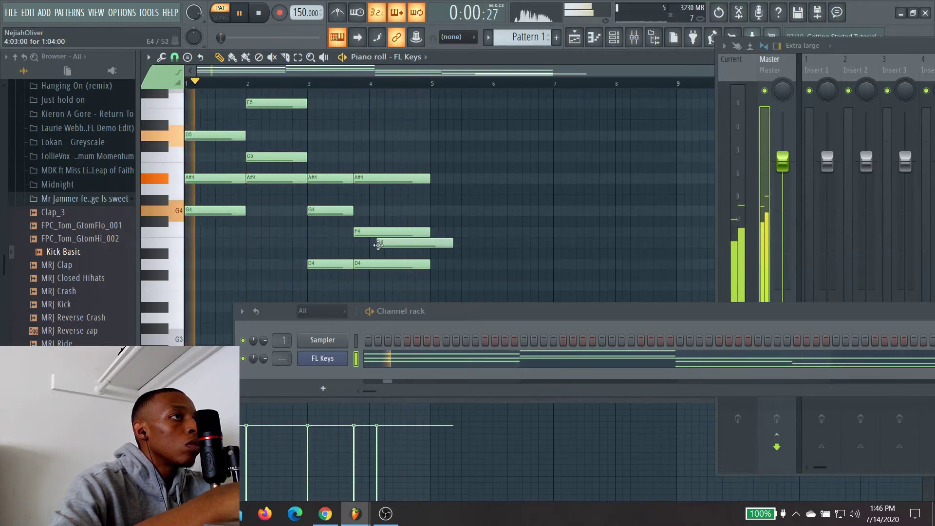
right_click(390, 264)
right_click(400, 239)
key(space)
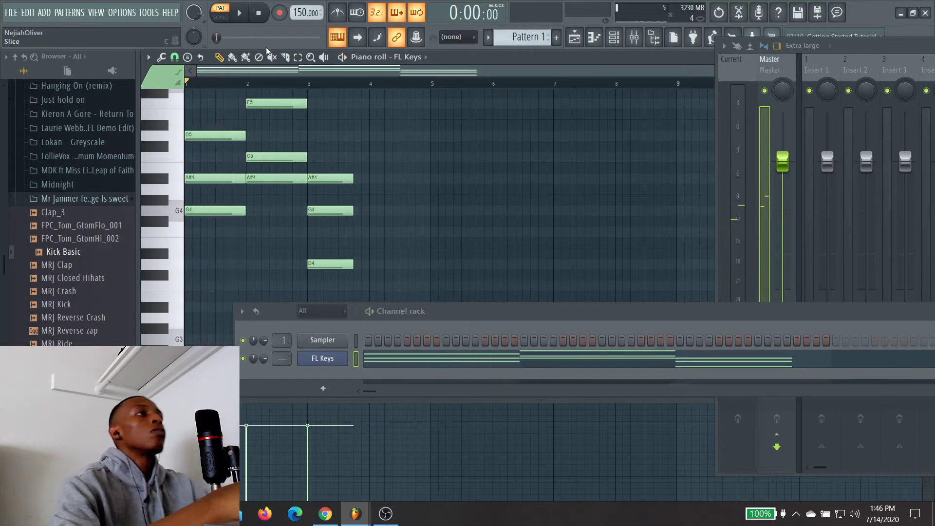
Step: Cut the remaining FL Keys chords from the pattern, and close the piano roll and the FL Keys window
click(43, 13)
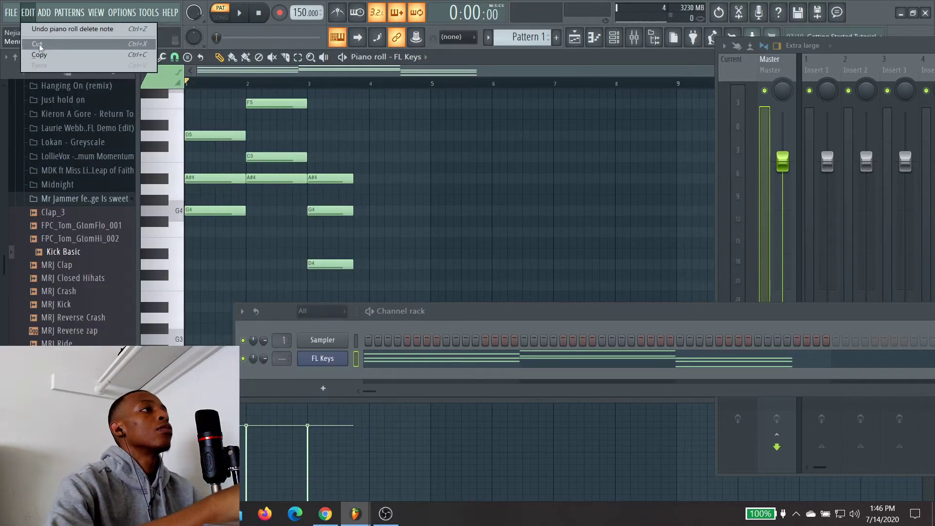
click(39, 45)
drag(830, 48, 827, 197)
click(926, 56)
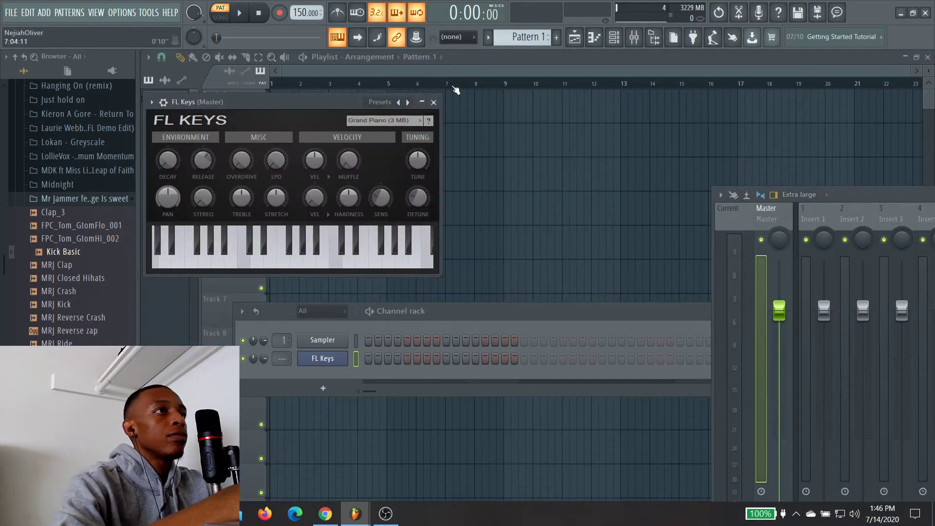
click(434, 102)
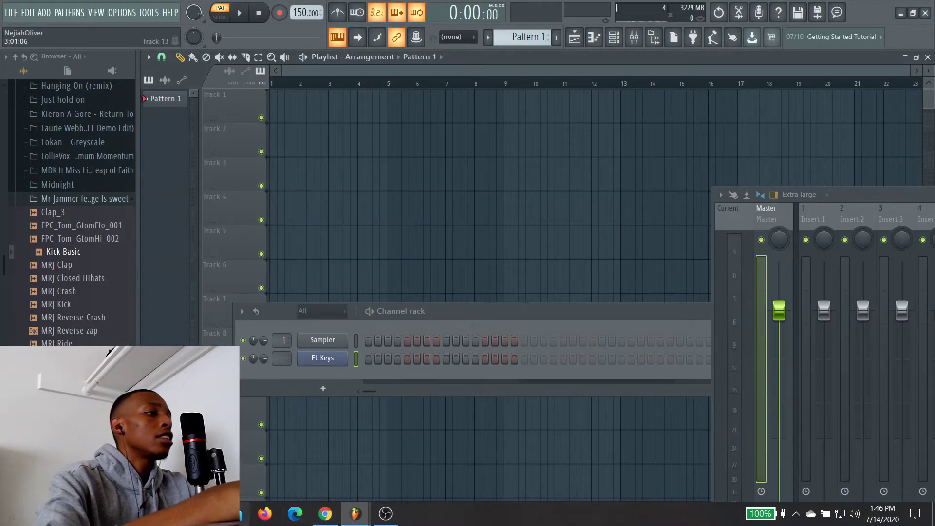
Step: Switch to File Explorer, browse from MUSIC to Cymatics - 2020 Melody Collection, and bring Dark Melody Loop 7 into the playlist
key(alt+Tab)
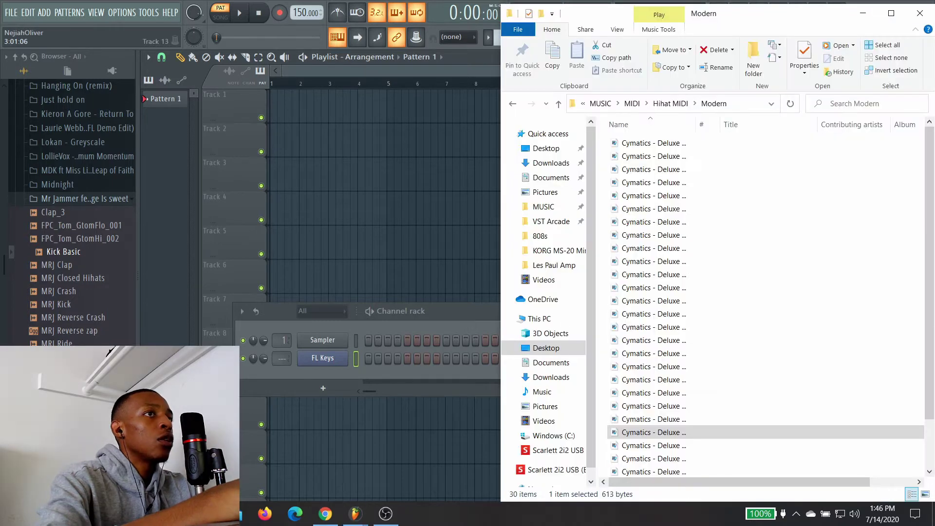
click(561, 208)
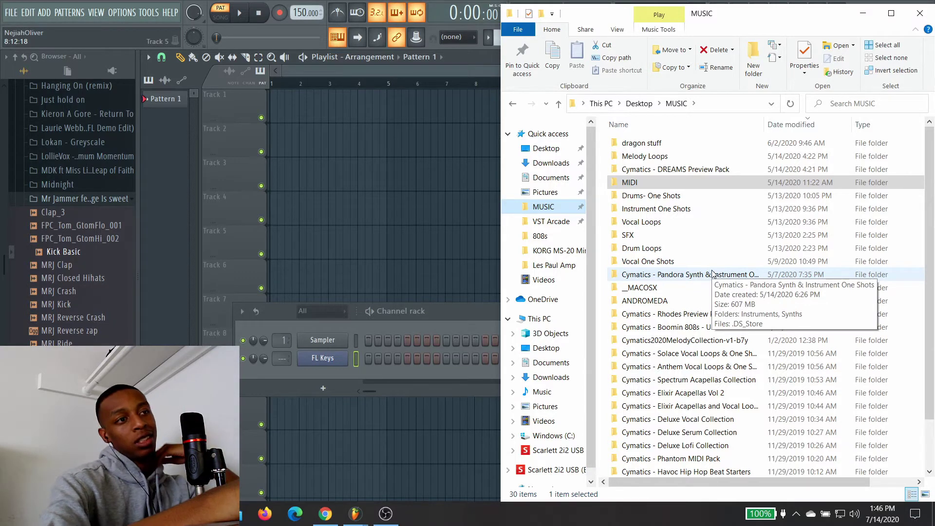
click(702, 340)
double_click(702, 339)
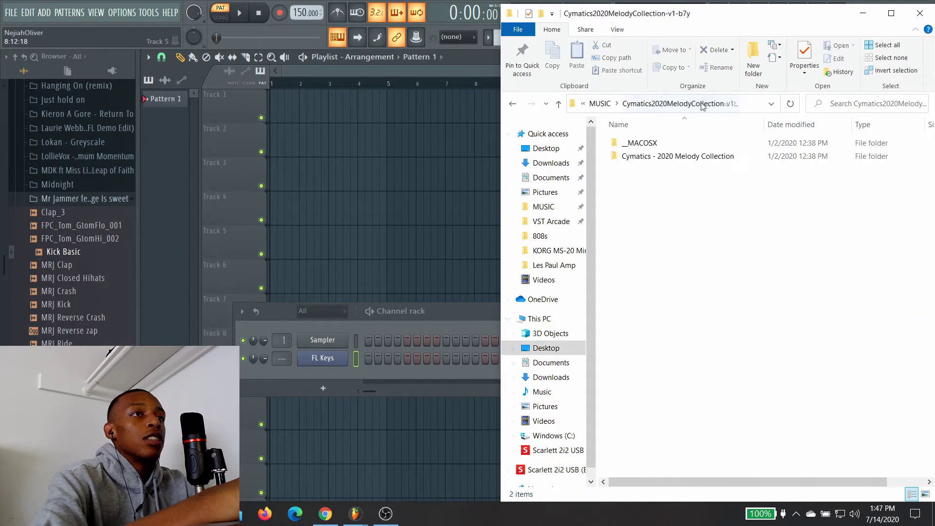
double_click(680, 158)
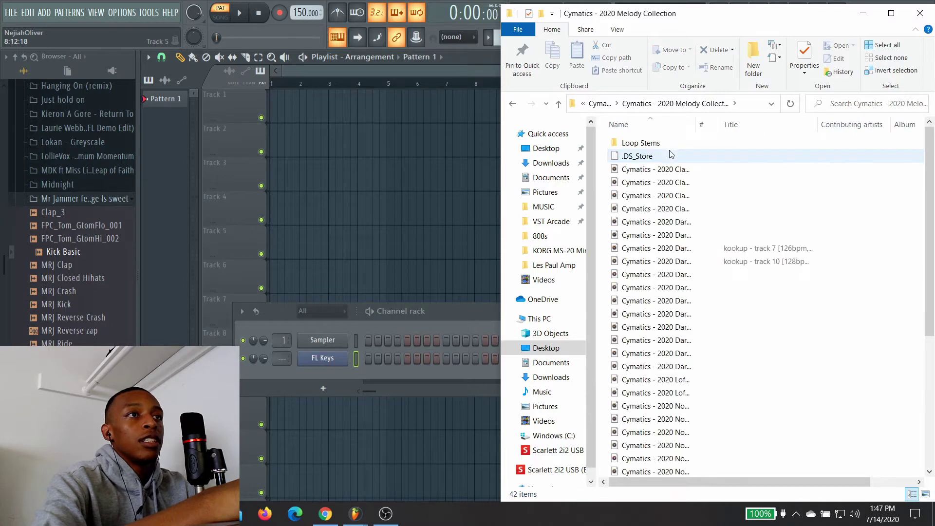
double_click(674, 236)
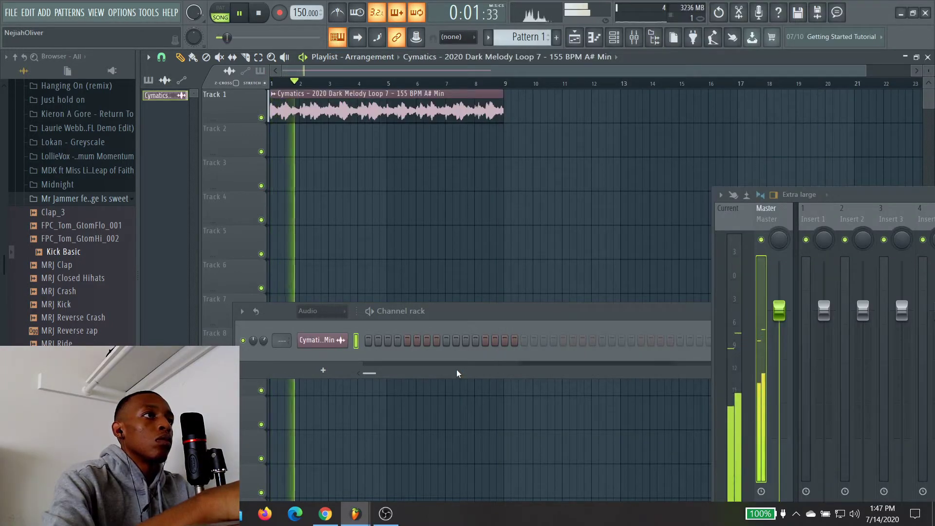
Step: Set the project tempo to 140 BPM, decline restretching all channels, and restart playback of the loop
drag(306, 13, 305, 22)
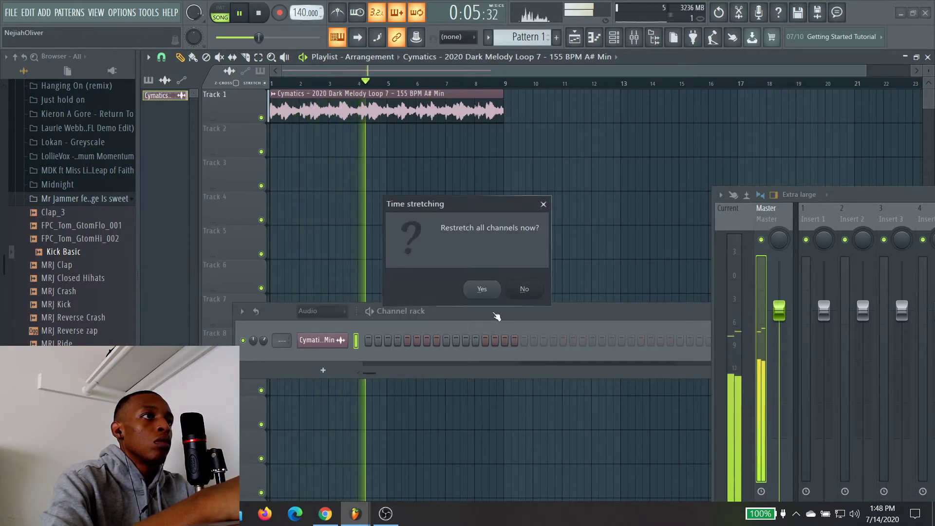
click(524, 291)
key(space)
key(space)
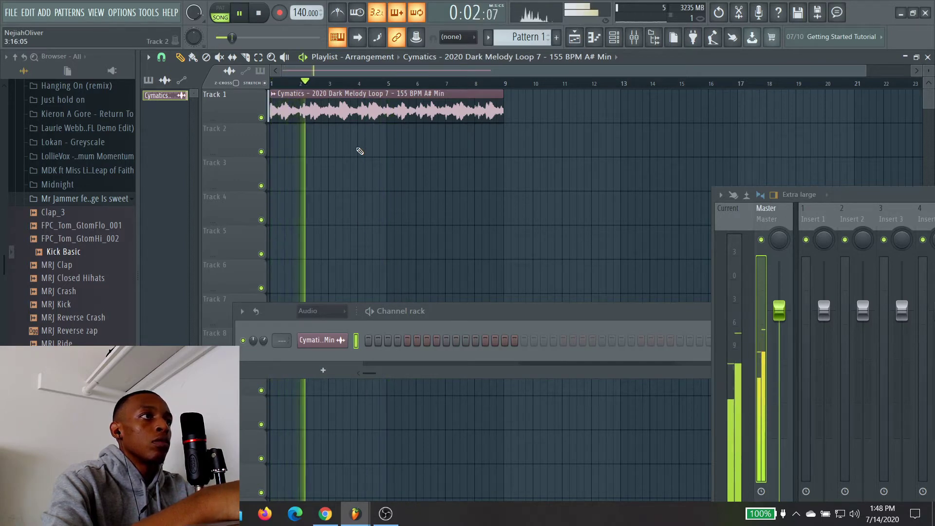
Step: Check the melody loop's sample settings, delete its clip from the playlist and stop playback
double_click(376, 113)
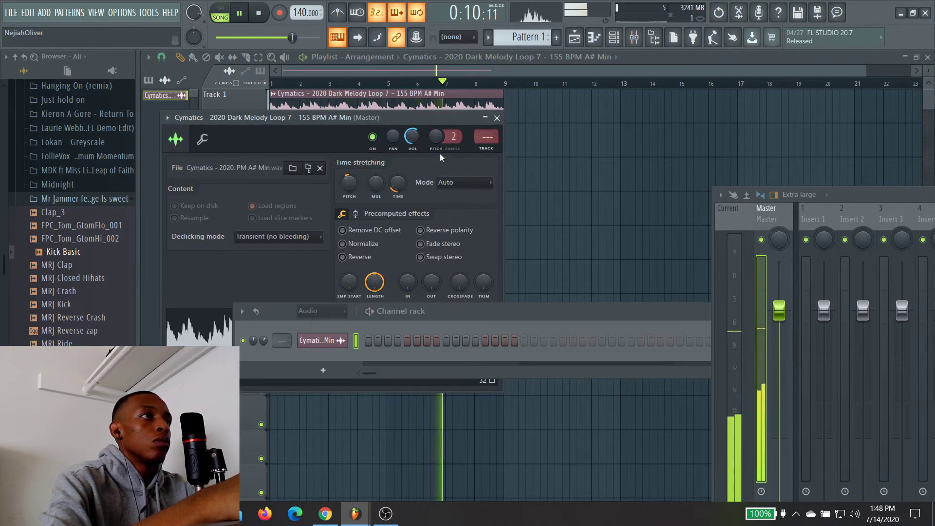
click(497, 117)
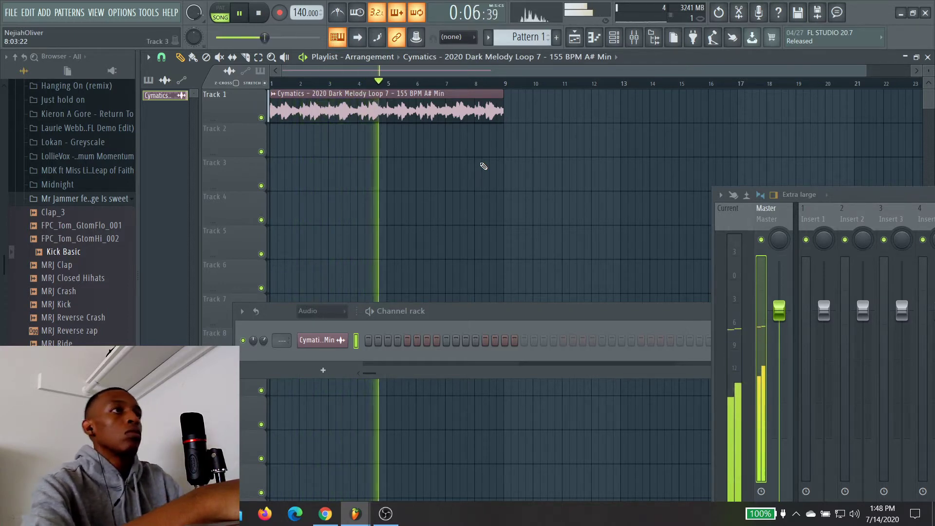
right_click(412, 100)
key(space)
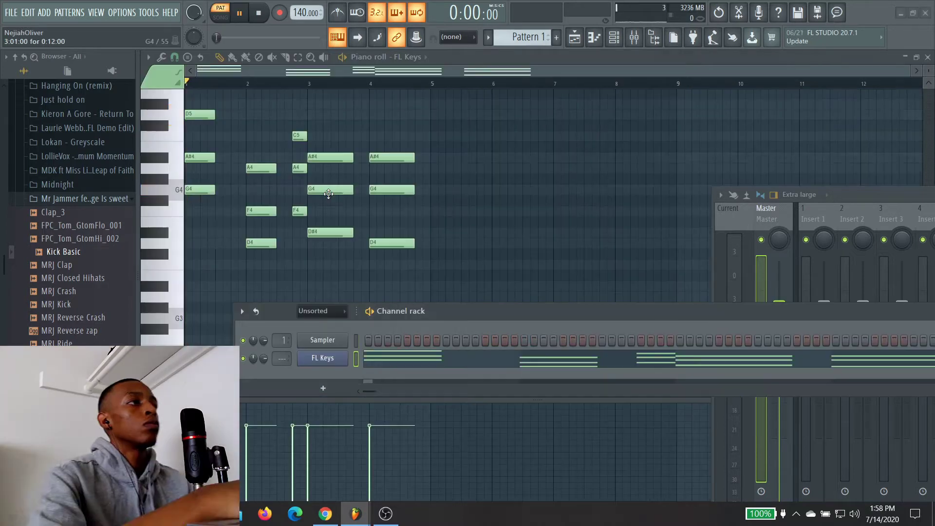
Step: Play back the new FL Keys chords and move the channel rack clear of the piano roll notes
key(space)
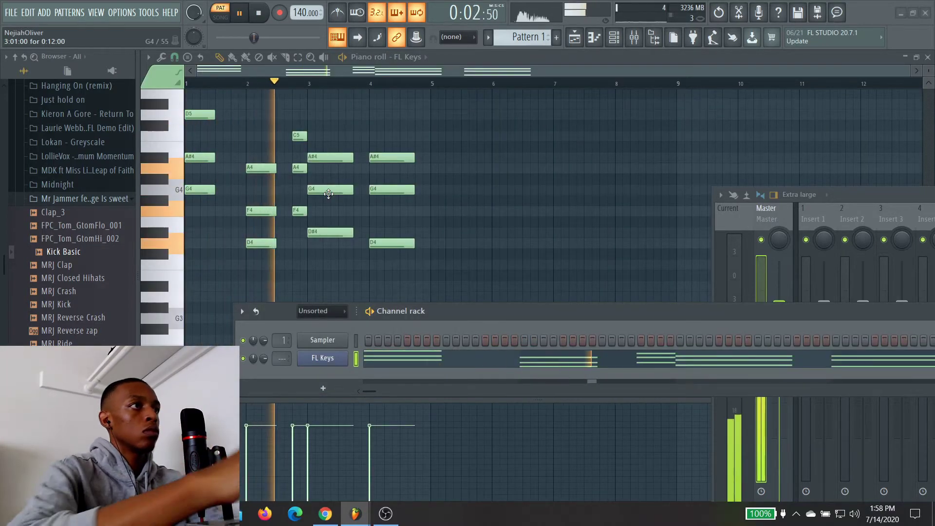
drag(429, 315, 710, 361)
scroll(489, 260, up, 3)
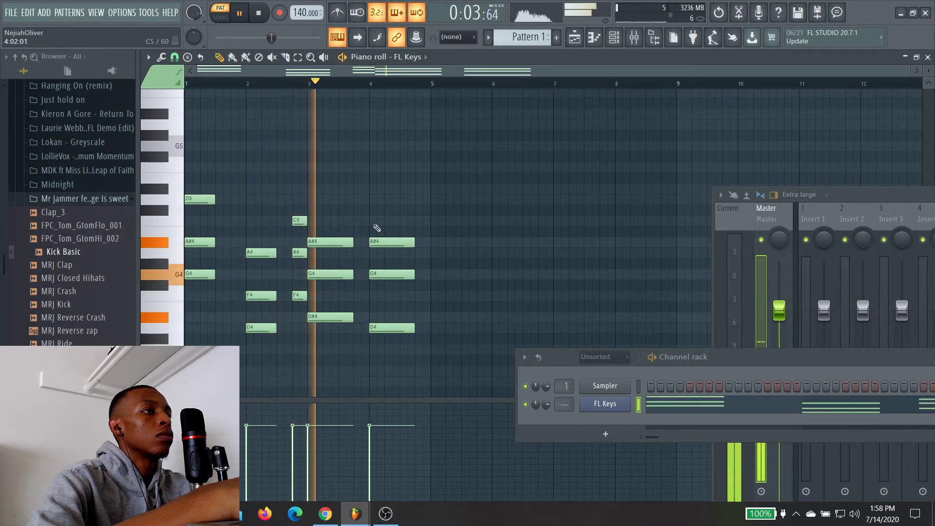
scroll(379, 233, up, 3)
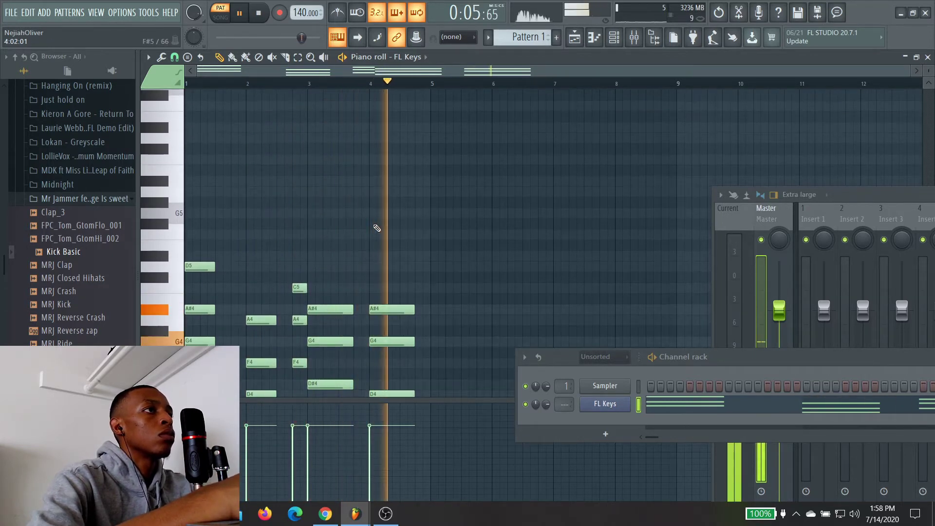
Step: Shift the D6 melody note in bar 4 half a beat earlier, so it ends where the A#5 note begins
scroll(377, 228, down, 2)
scroll(377, 228, up, 3)
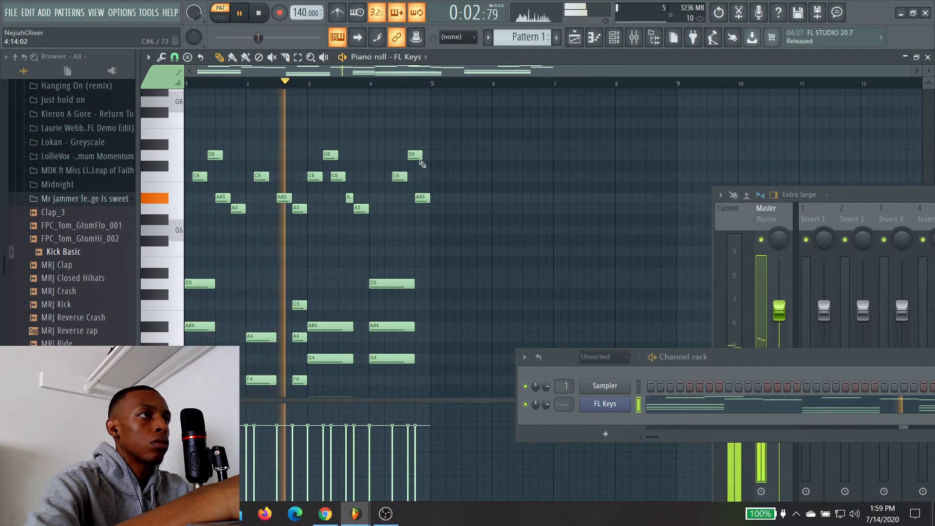
drag(412, 157, 405, 157)
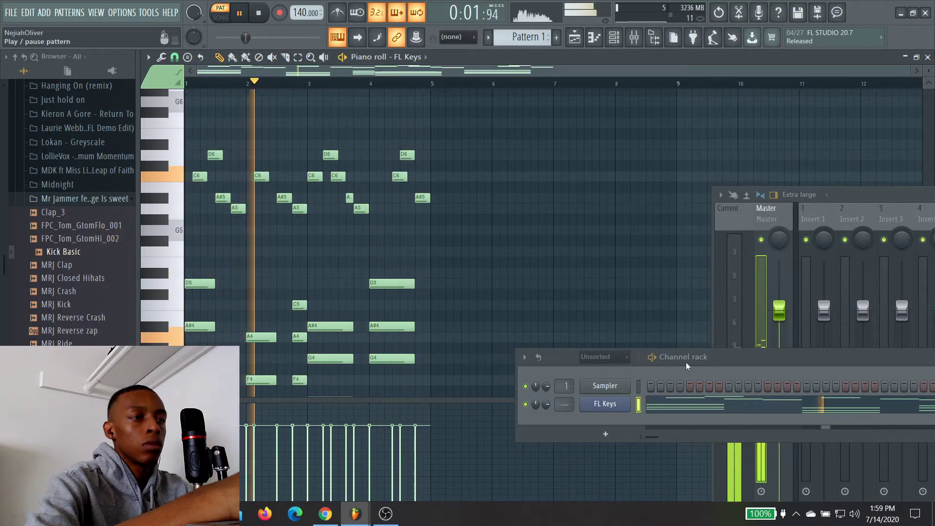
Step: Bring the channel rack fully into view over the piano roll and add a FLEX channel to it
drag(718, 356, 404, 233)
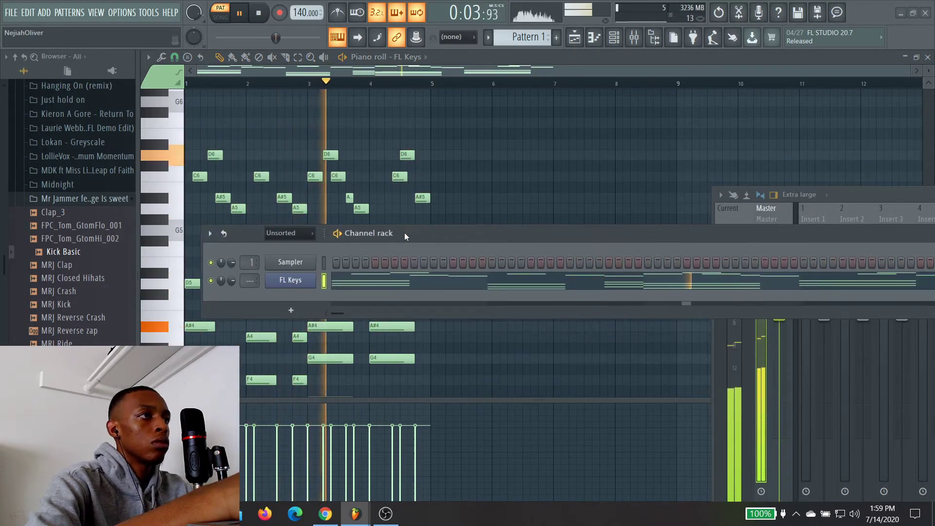
click(289, 313)
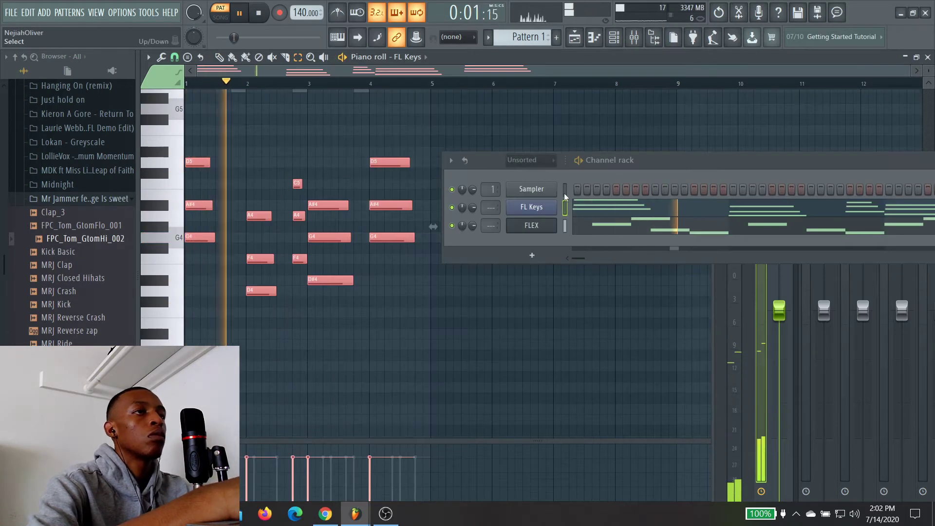
right_click(556, 205)
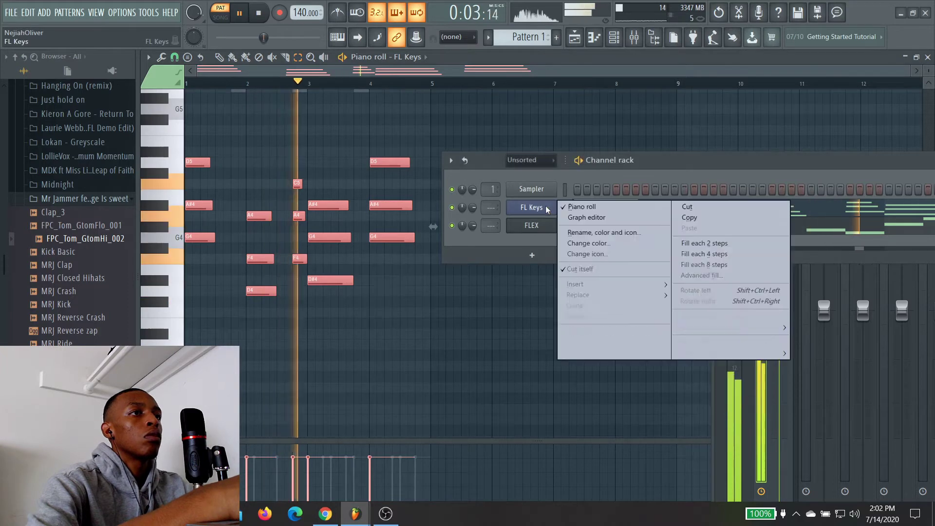
mouse_move(585, 288)
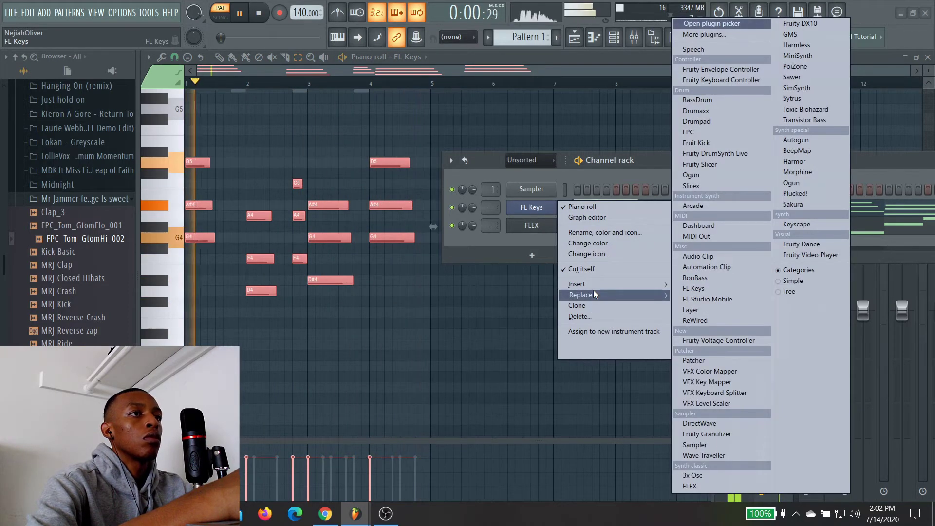
click(537, 209)
Step: Copy the notes of the FL Keys channel and clone the Sampler channel
right_click(537, 208)
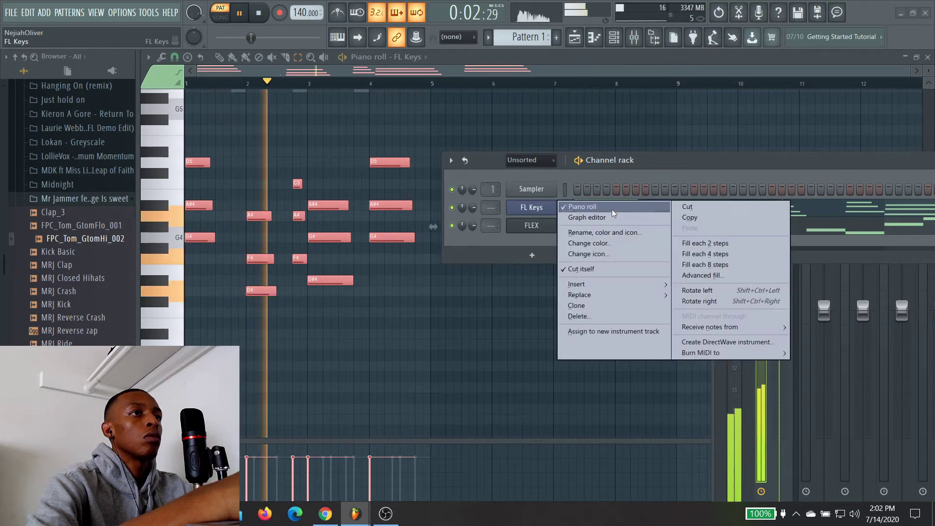
click(673, 218)
right_click(556, 186)
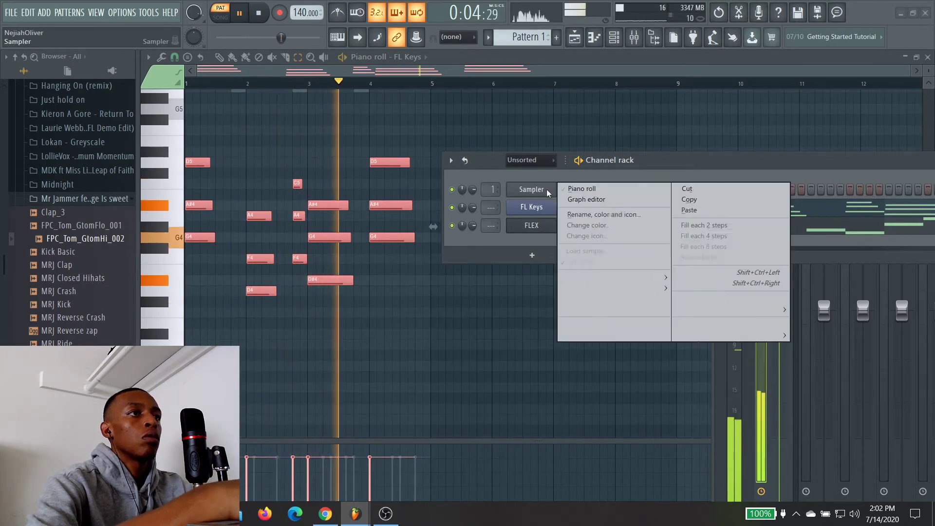
click(594, 299)
right_click(557, 200)
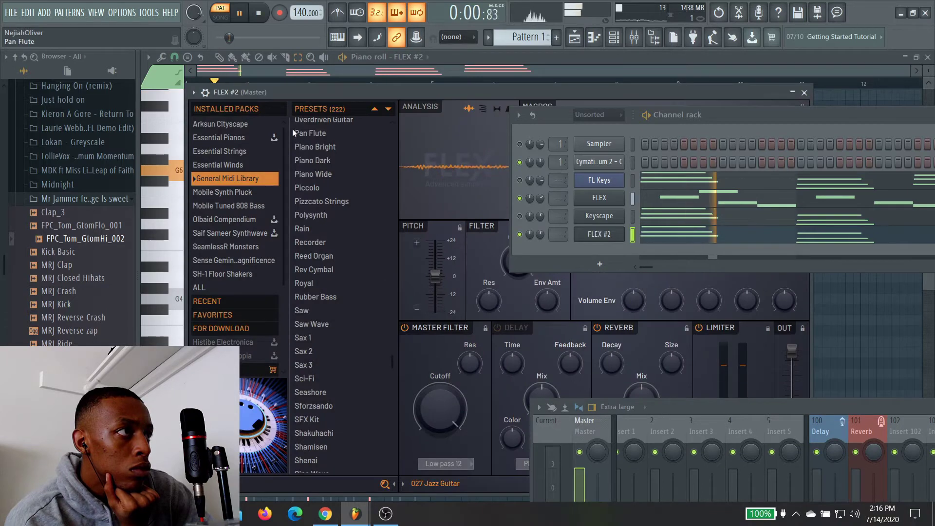
Step: Load the Piano Dark preset in FLEX #2 and transpose its chord notes down one octave
click(309, 158)
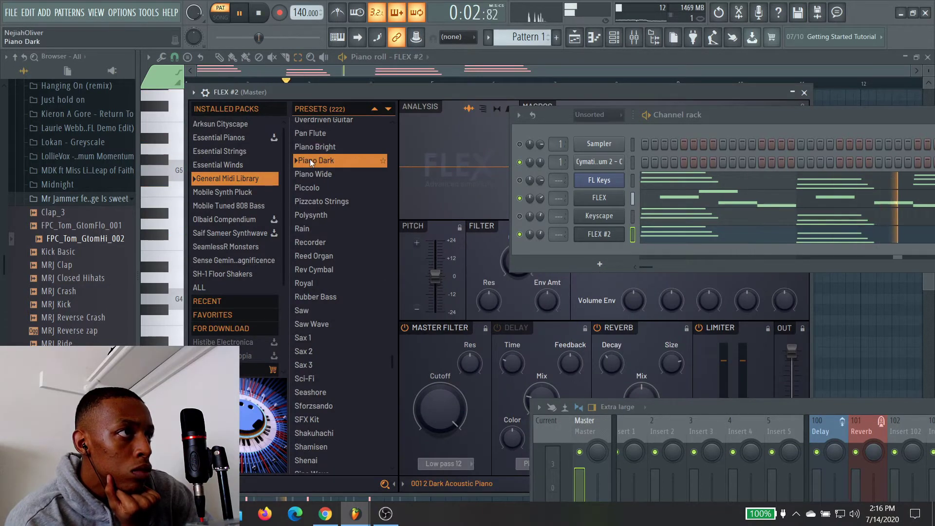
click(803, 92)
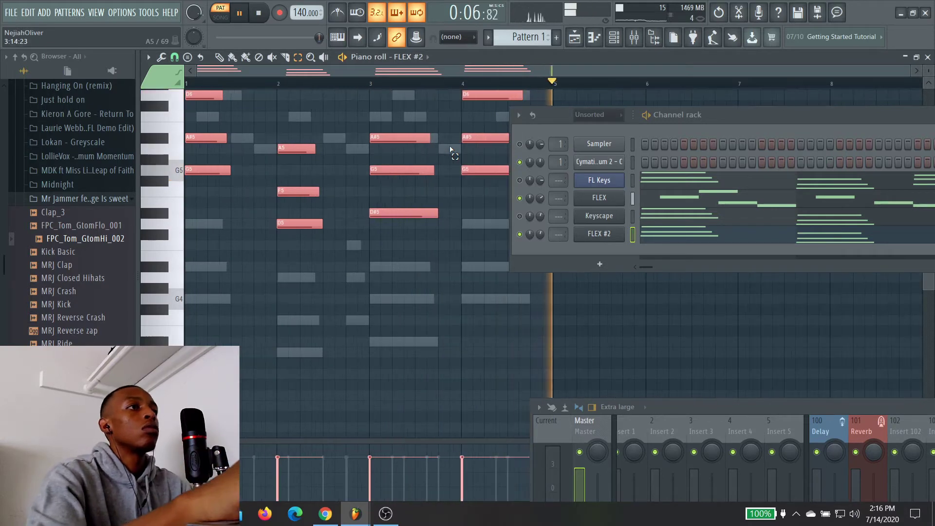
key(ctrl+Down)
key(space)
key(space)
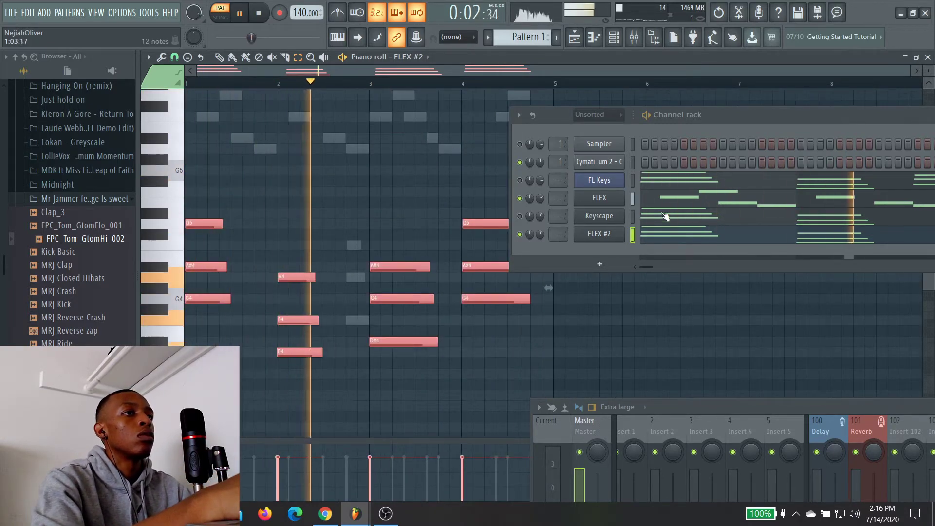
Step: Cut the FLEX #2 chord notes and load the Cymatics - Pandora - Korg MS-20 Pluck Bell - C sample into the Cymatics sampler channel
right_click(608, 236)
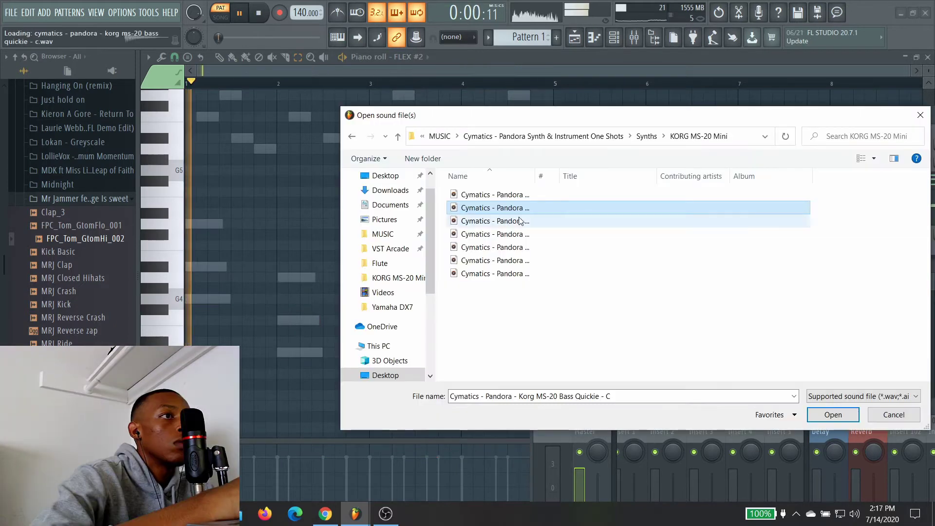
click(520, 220)
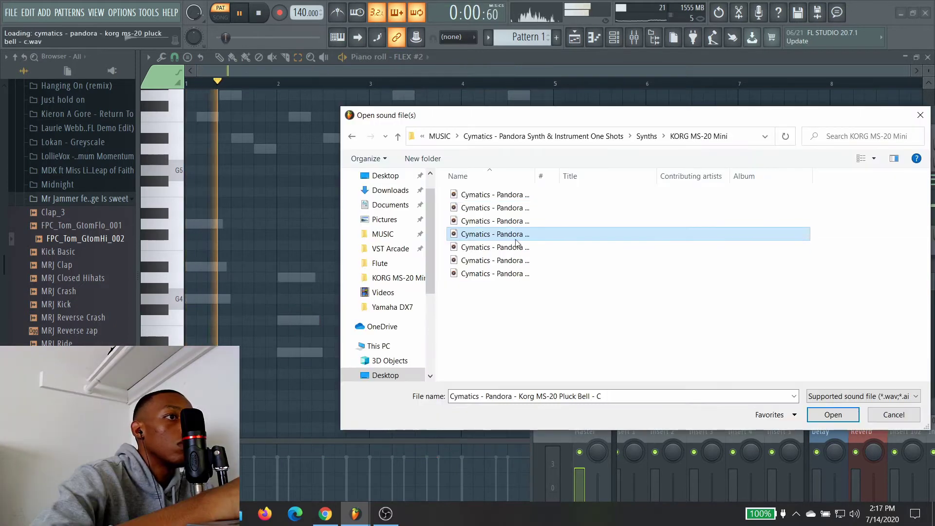
click(506, 234)
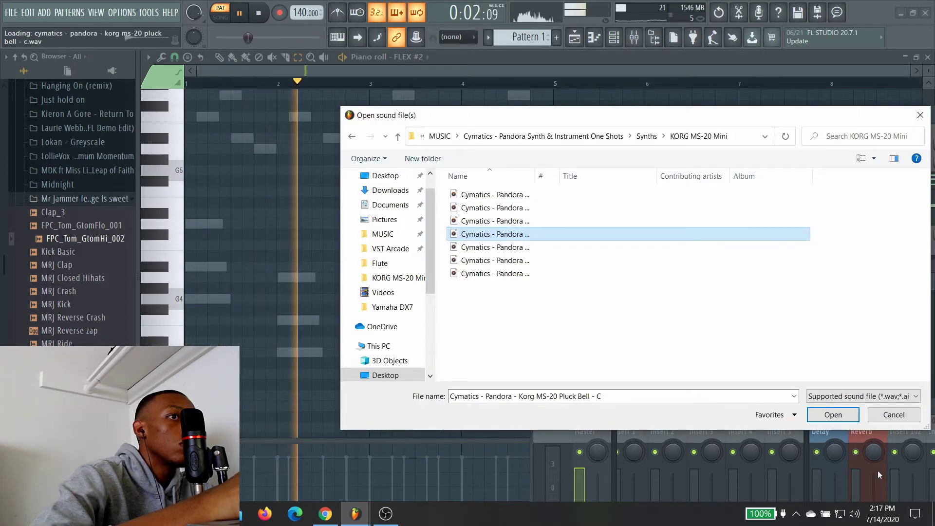
click(832, 414)
Step: Copy the Keyscape chord notes and paste them into the Cymatics Pluck Bell channel
right_click(618, 216)
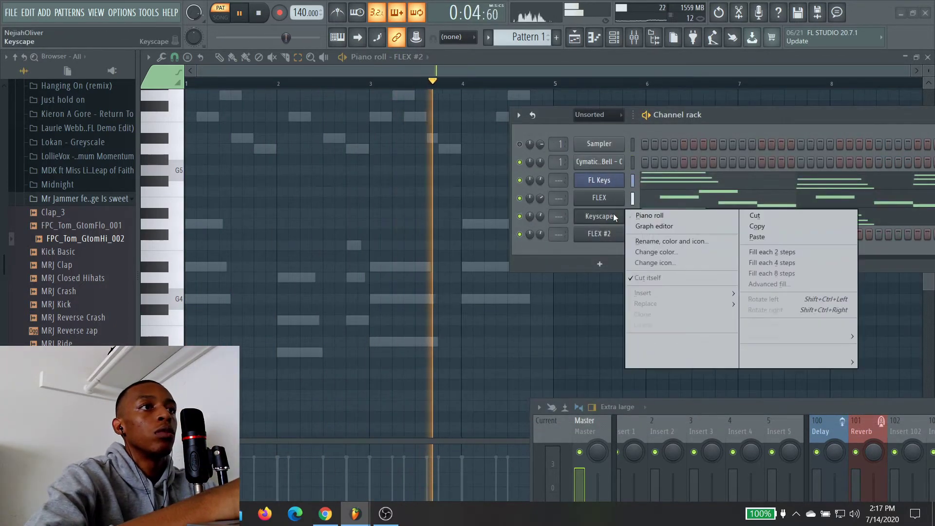
click(731, 231)
right_click(608, 146)
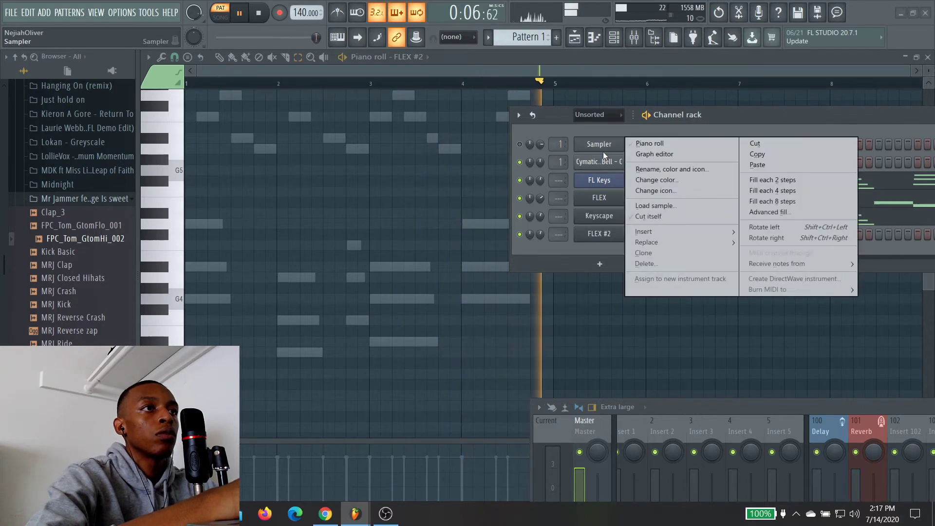
click(620, 168)
right_click(621, 168)
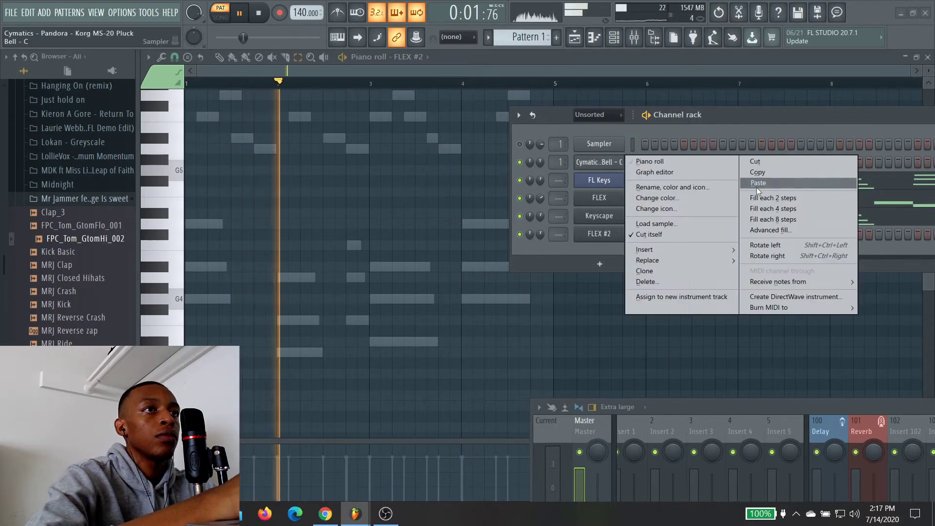
Step: Mute the FL Keys and Keyscape channels and restart playback to hear the Pluck Bell chords
click(522, 182)
click(520, 216)
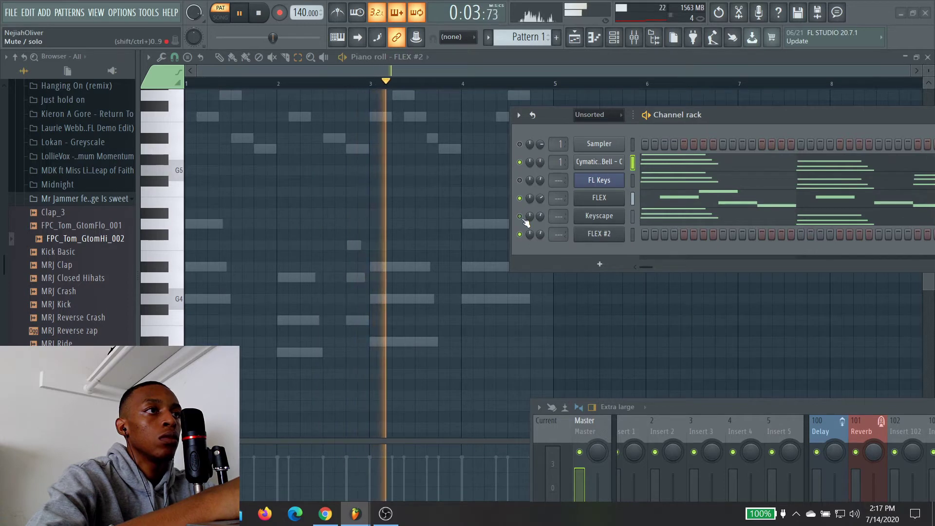
key(space)
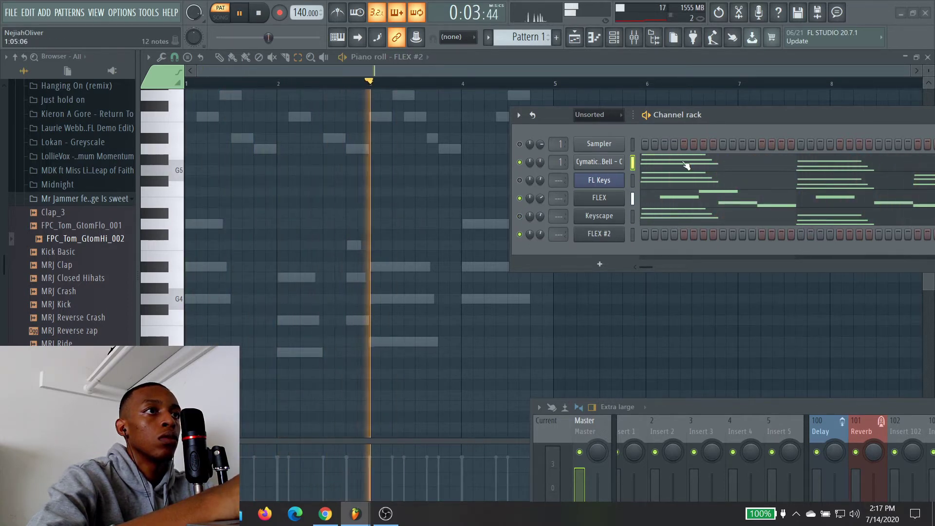
Step: Turn off the Cut itself option for the Pluck Bell channel and restart playback
right_click(622, 161)
click(642, 232)
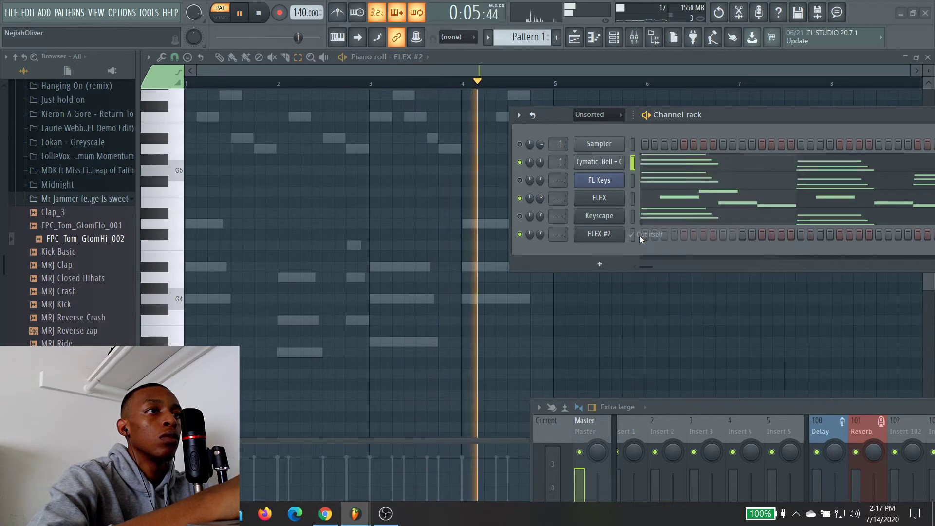
key(space)
key(space)
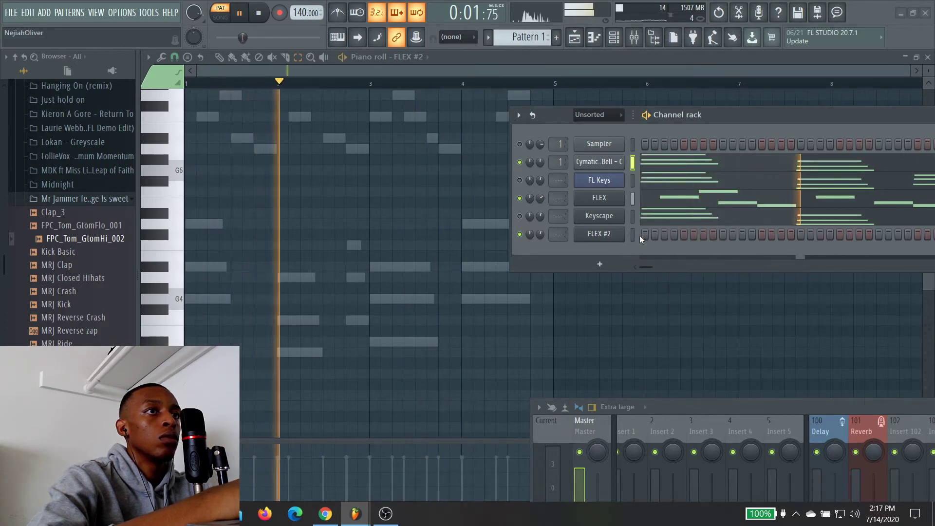
Step: Open the FLEX melody in the piano roll and shorten its first D6 note to half a beat, ending where A#5 begins
drag(740, 113, 353, 227)
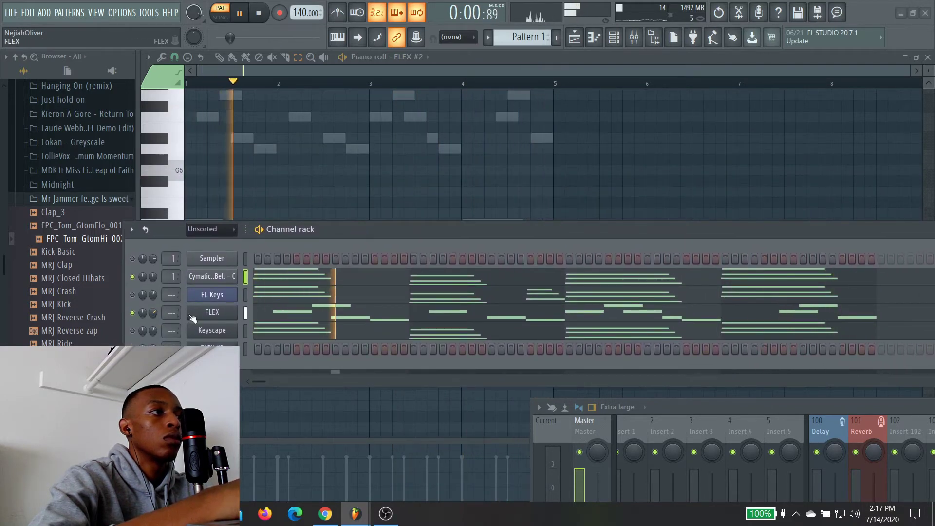
click(293, 312)
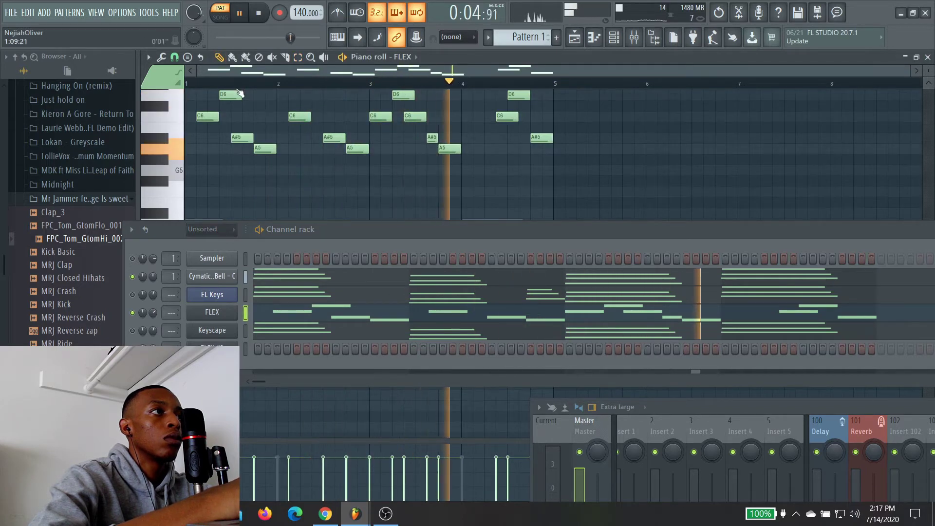
drag(241, 94, 229, 94)
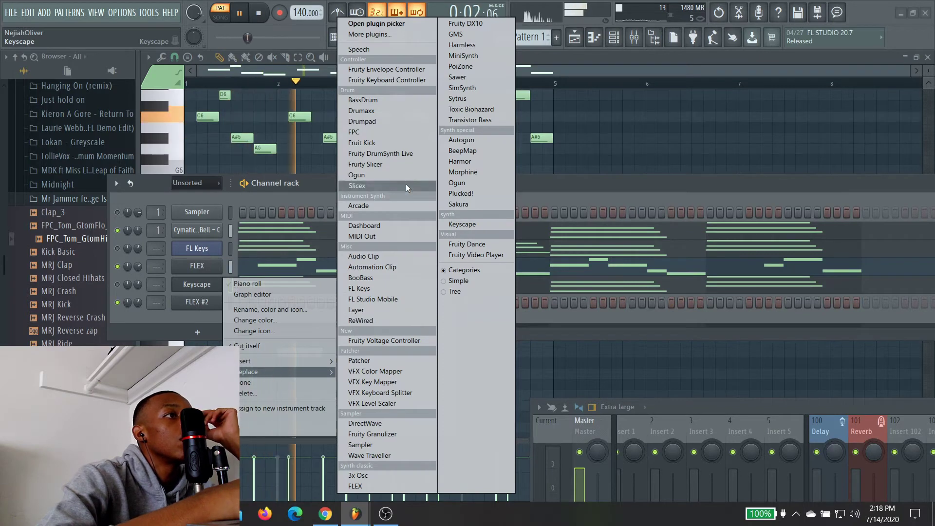
Step: Replace the instrument on the Keyscape channel with Arcade
click(399, 206)
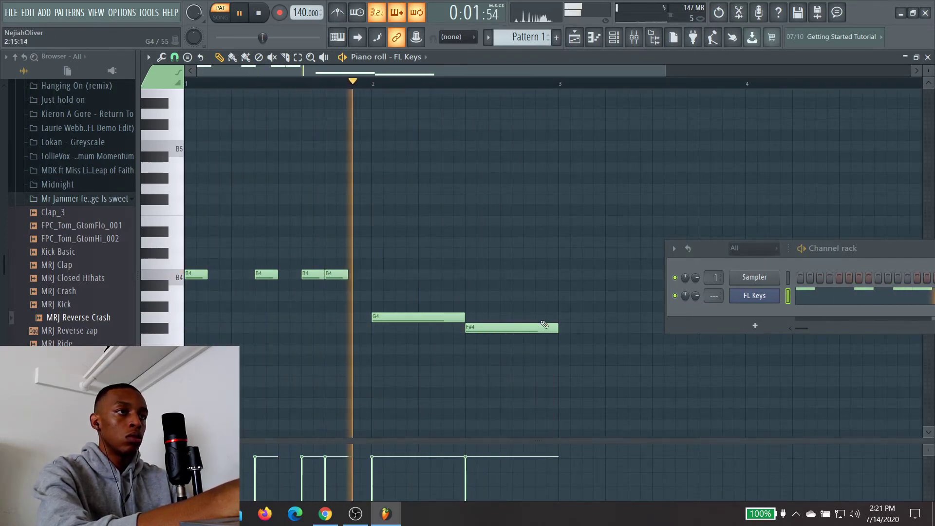
Step: Try lengthening the opening B4 note of the FL Keys melody to one beat, and undo that change
scroll(535, 329, down, 2)
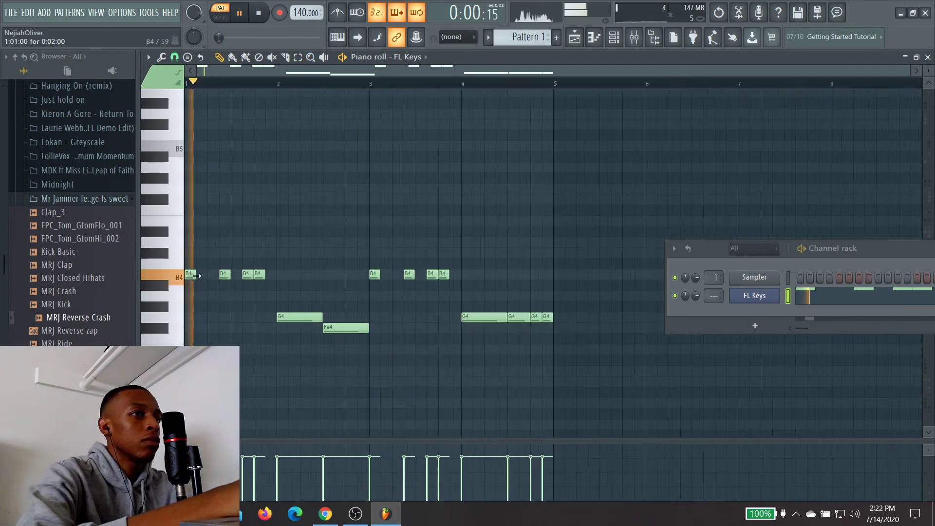
drag(196, 276, 215, 277)
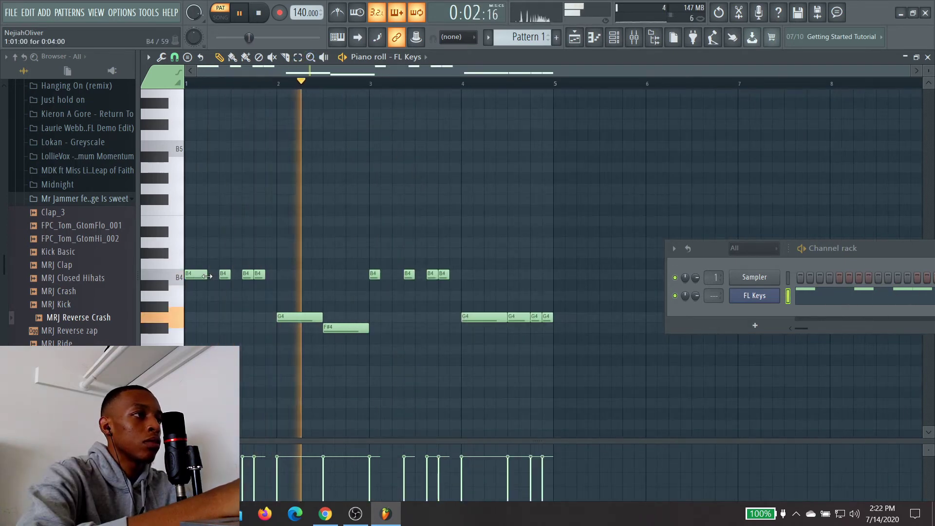
key(ctrl+z)
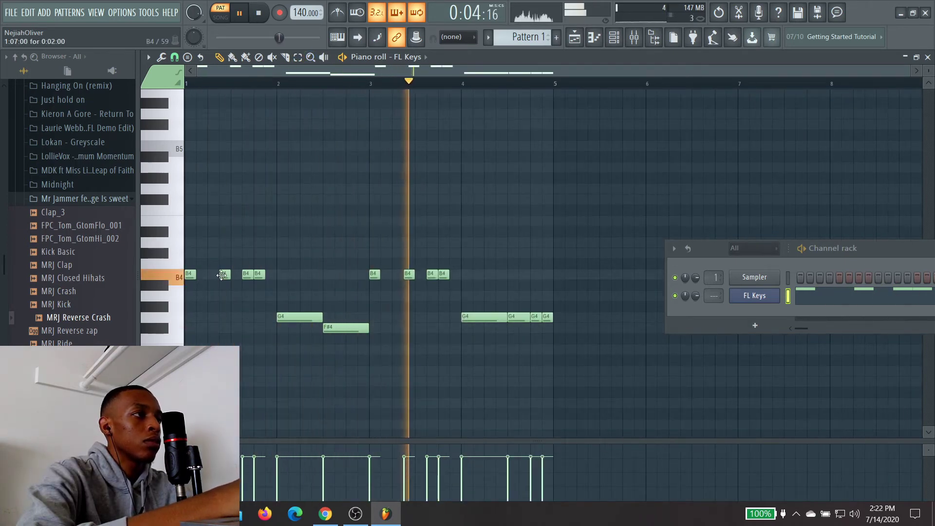
Step: Lower the last two B4 notes in bar 1 to A4 and repitch the last three notes of bar 3 to E5, D5 and C#5
drag(222, 274, 222, 295)
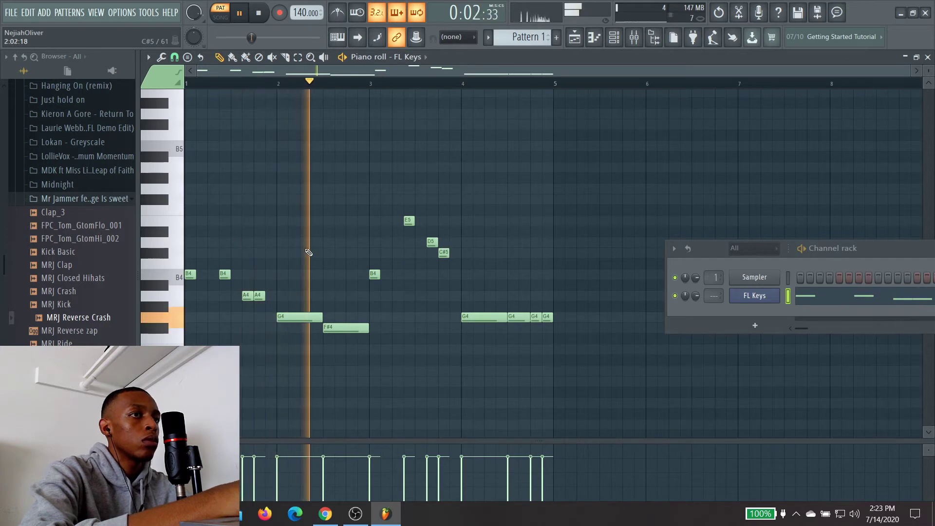
Step: Clone the FL Keys channel and enter B4-D5-F#5, A4-C#5-E5 and F#4-A4-C#5 chords across bars 1 and 2 of the clone
right_click(750, 296)
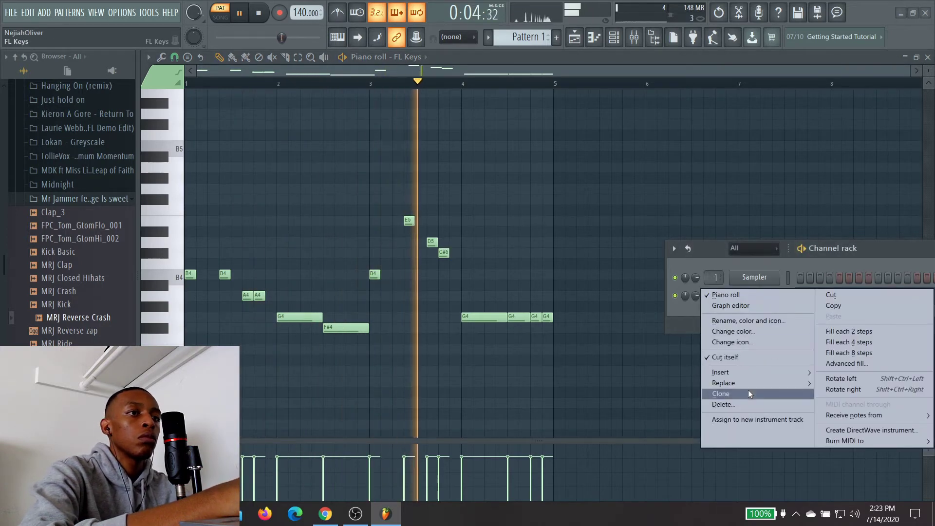
click(747, 395)
right_click(770, 311)
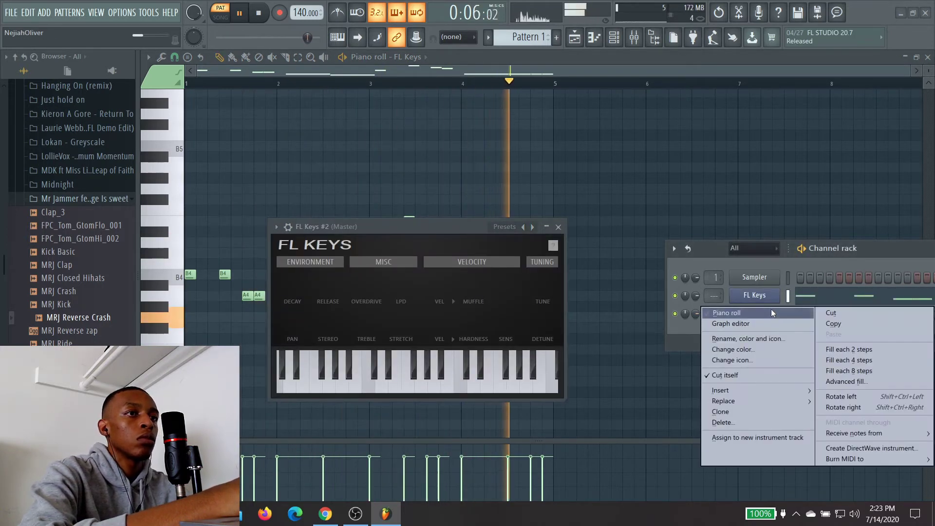
click(779, 315)
key(ctrl+v)
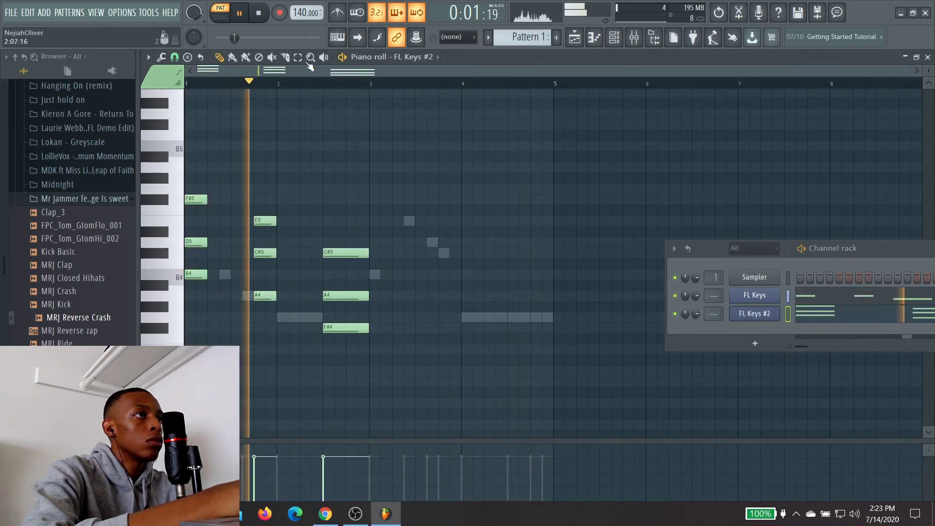
Step: Select all the FL Keys #2 chords, duplicate them into bars 3 and 4, and clear the selection
drag(401, 111, 185, 350)
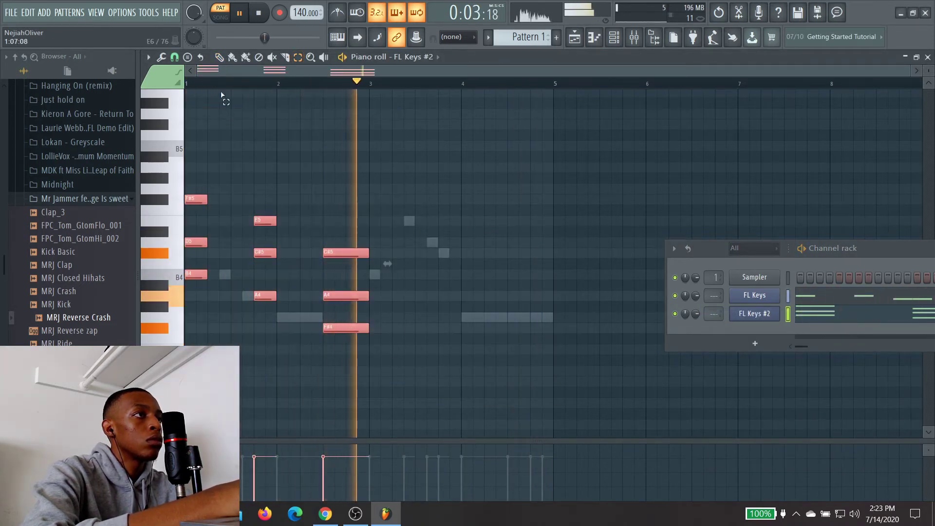
click(219, 57)
drag(196, 199, 381, 199)
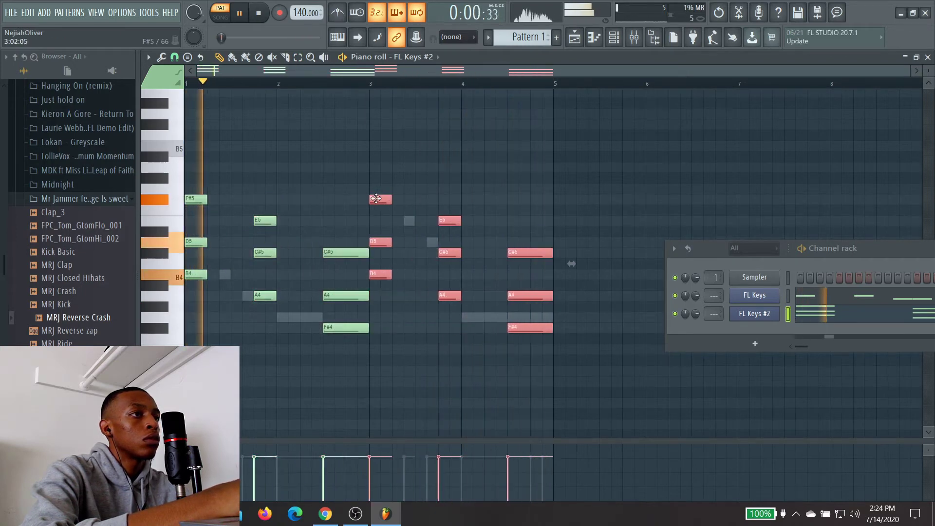
click(437, 193)
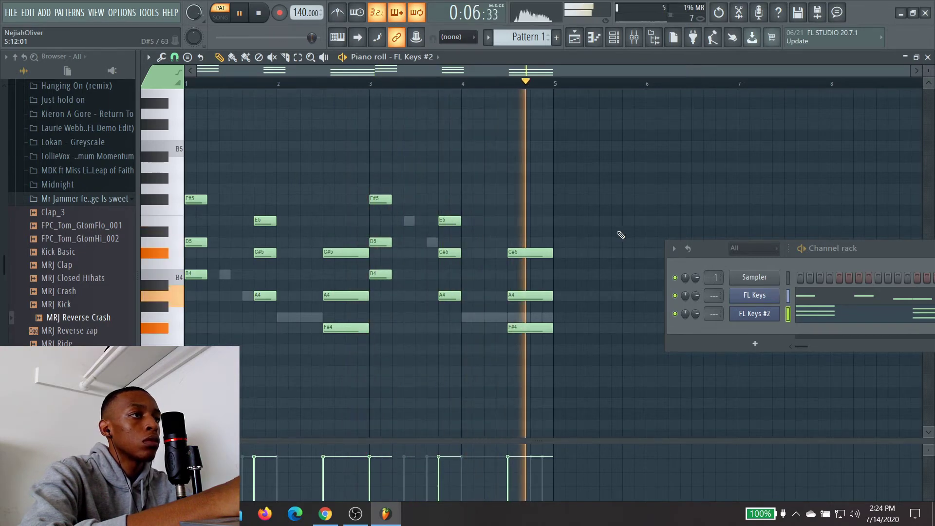
Step: Raise the F#4 note of the last chord in bar 4 to G4
drag(531, 324, 531, 314)
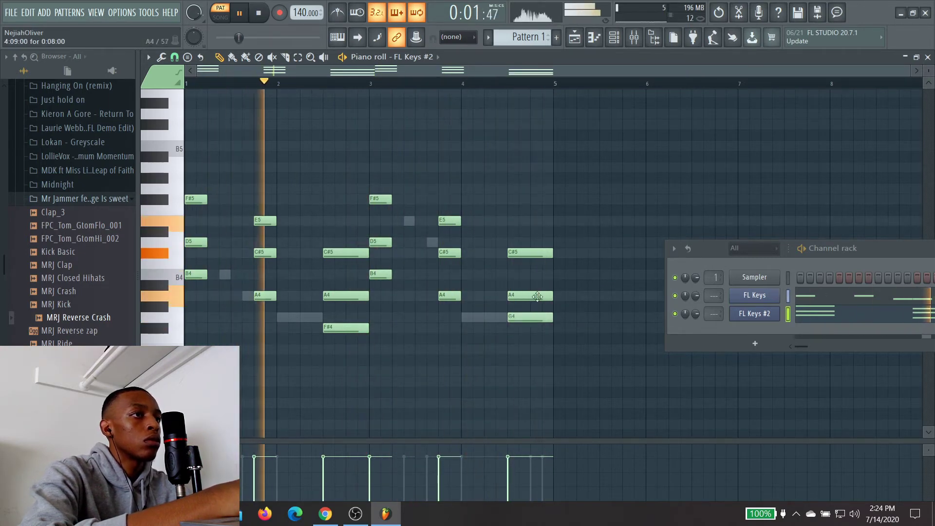
Step: Raise the A4 and C#5 notes of the last chord in bar 4 to B4 and D5
click(539, 271)
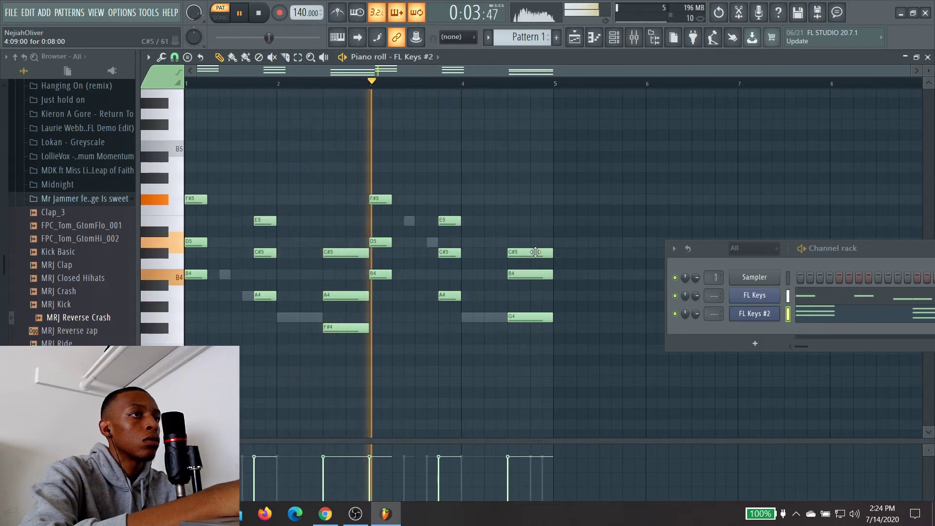
drag(536, 252, 536, 241)
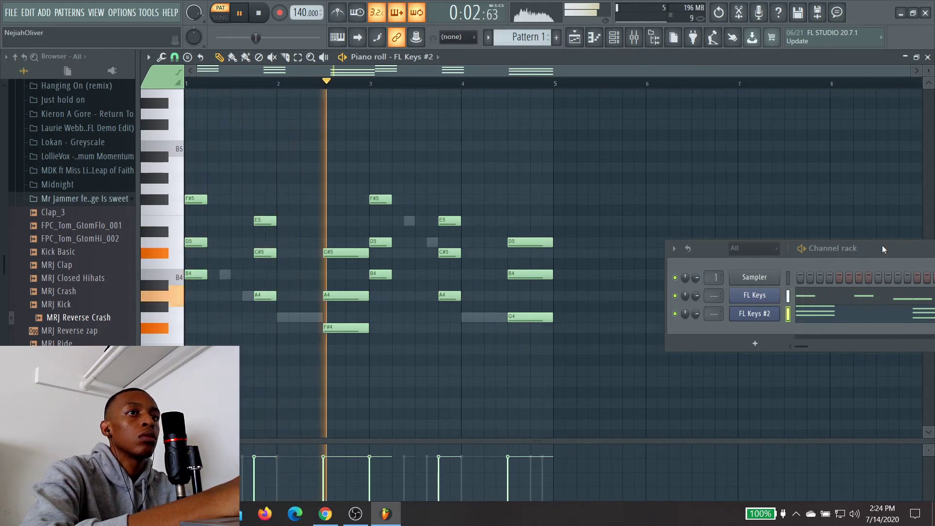
Step: Load the Korg MS-20 Pluck Bell - C sample into the first Sampler channel and copy the FL Keys #2 chords into it
drag(882, 244, 390, 165)
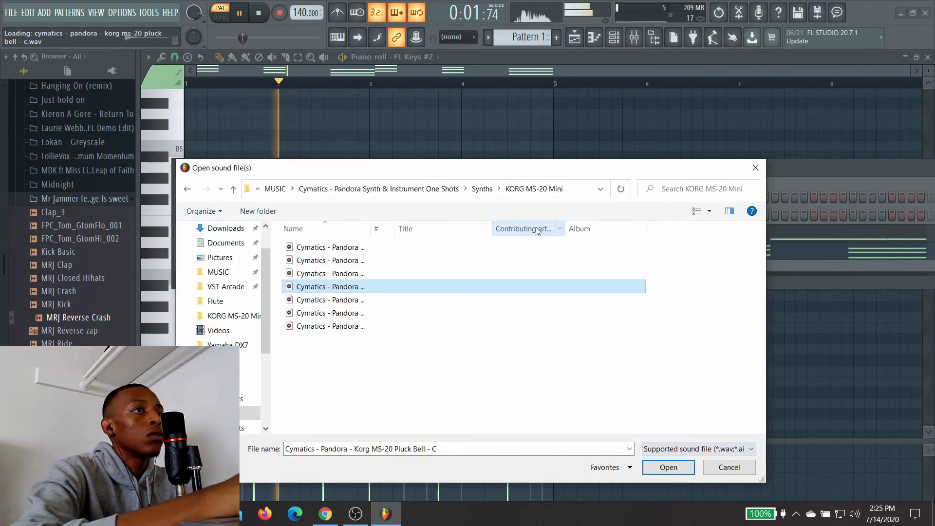
click(667, 468)
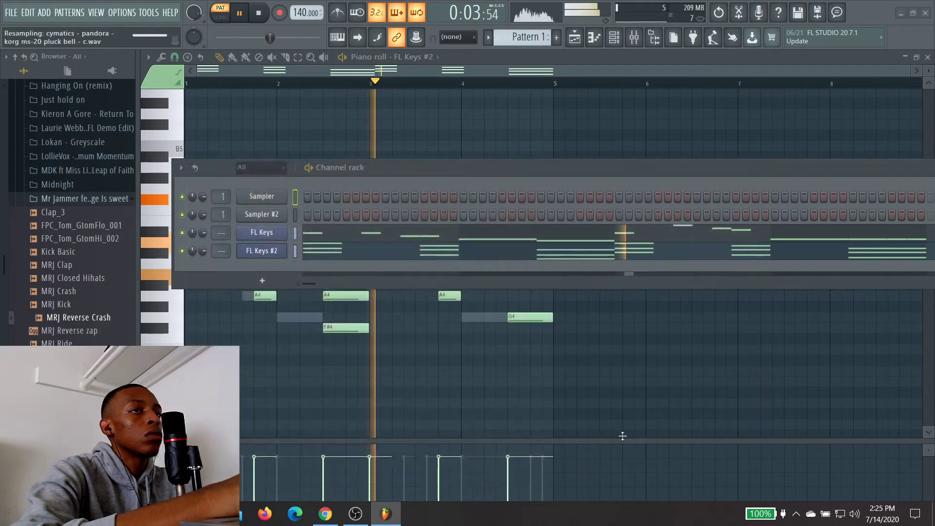
right_click(288, 249)
click(453, 264)
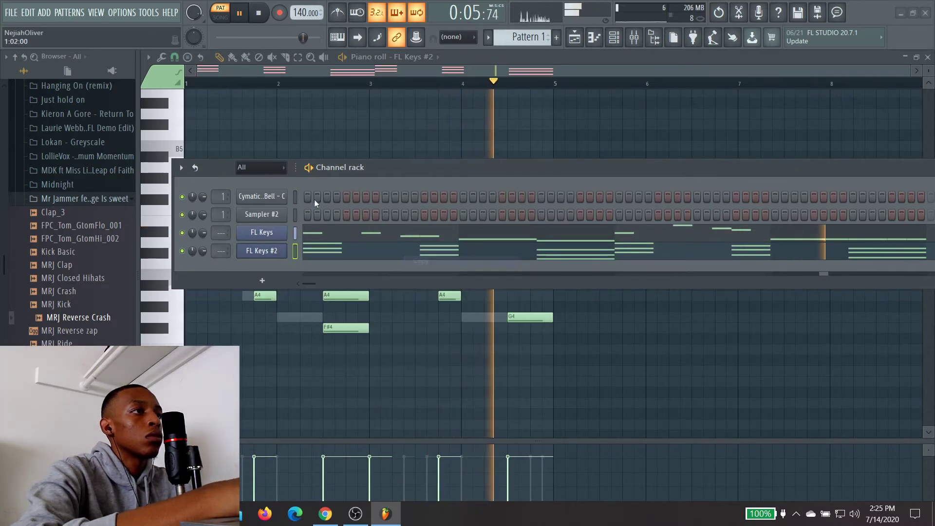
right_click(284, 196)
click(409, 216)
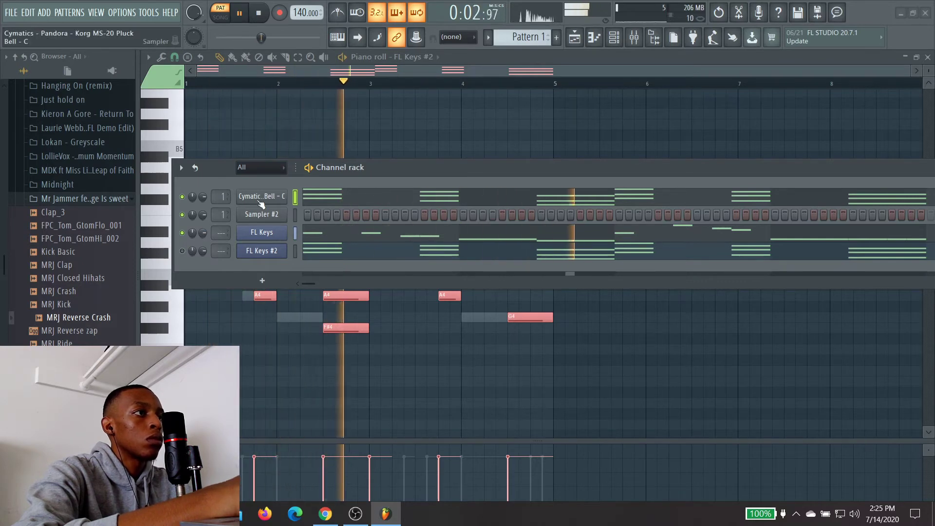
Step: Audition samples in the KORG Prologue folder and replace the Pluck Bell sample with Korg Prologue Lead Winter - C
right_click(285, 195)
click(313, 263)
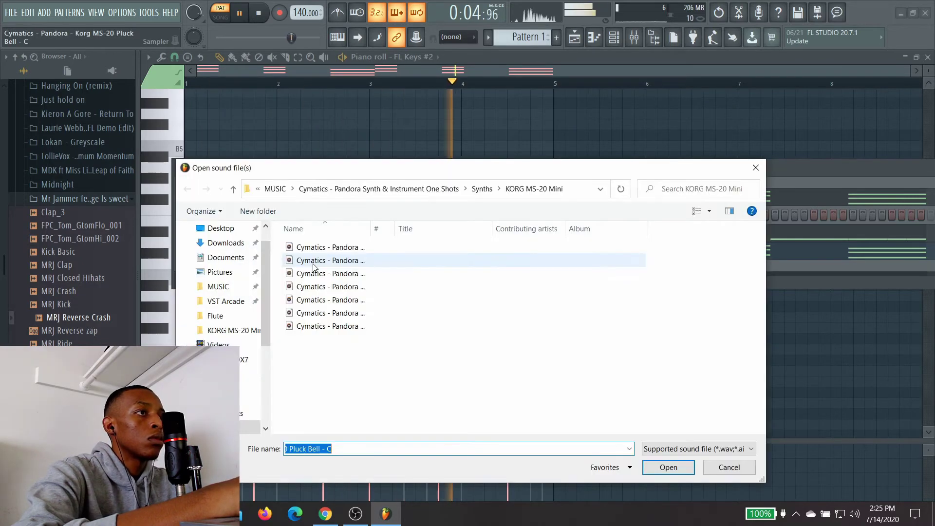
click(478, 194)
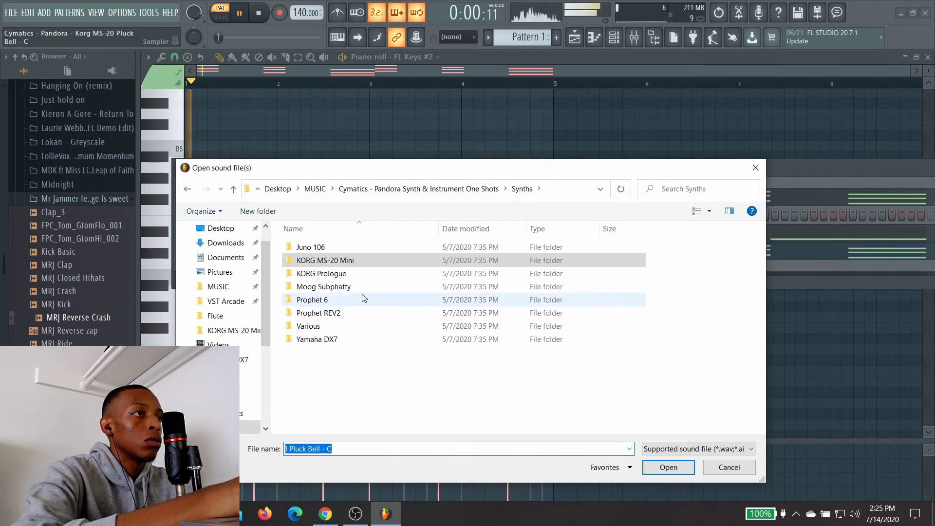
double_click(358, 273)
click(358, 248)
click(357, 260)
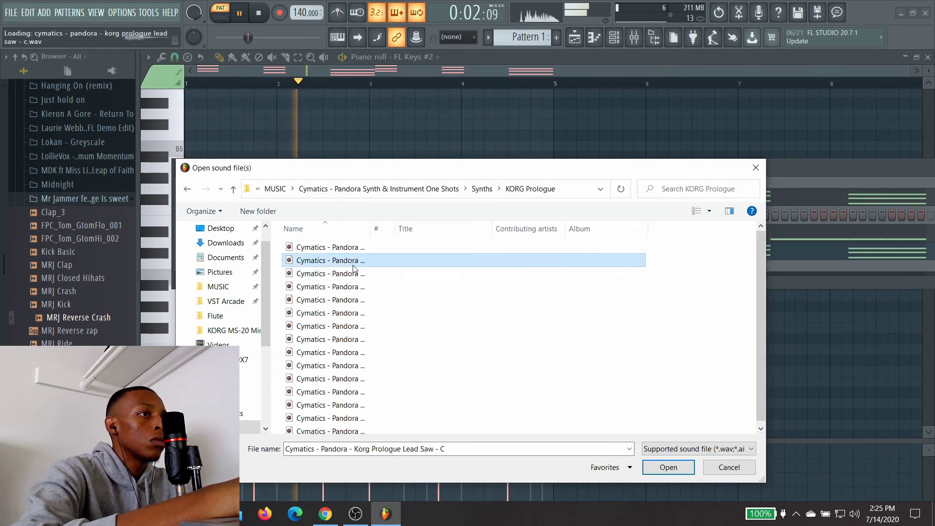
click(359, 274)
click(379, 250)
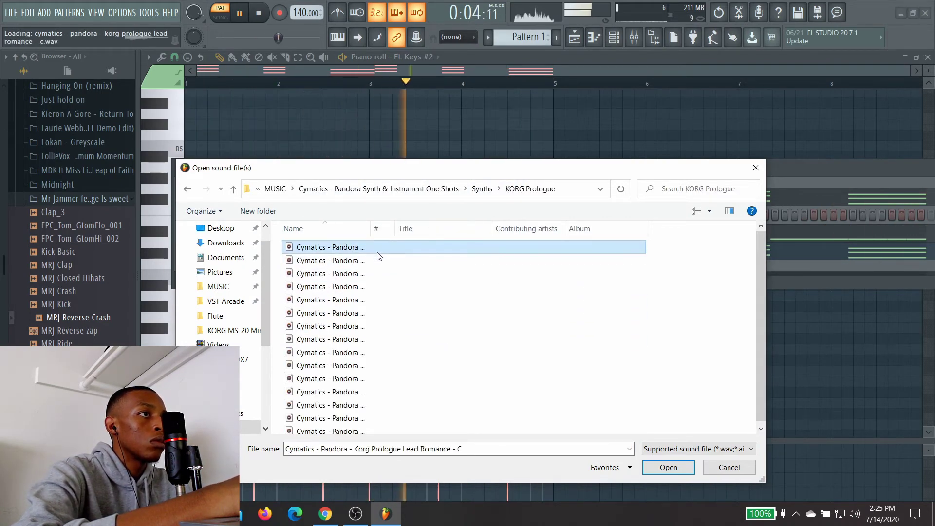
click(370, 284)
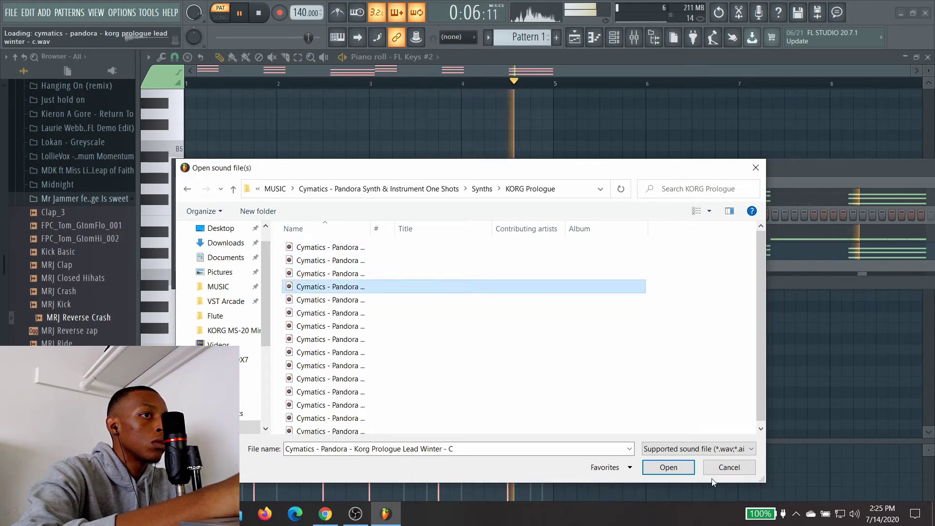
click(692, 468)
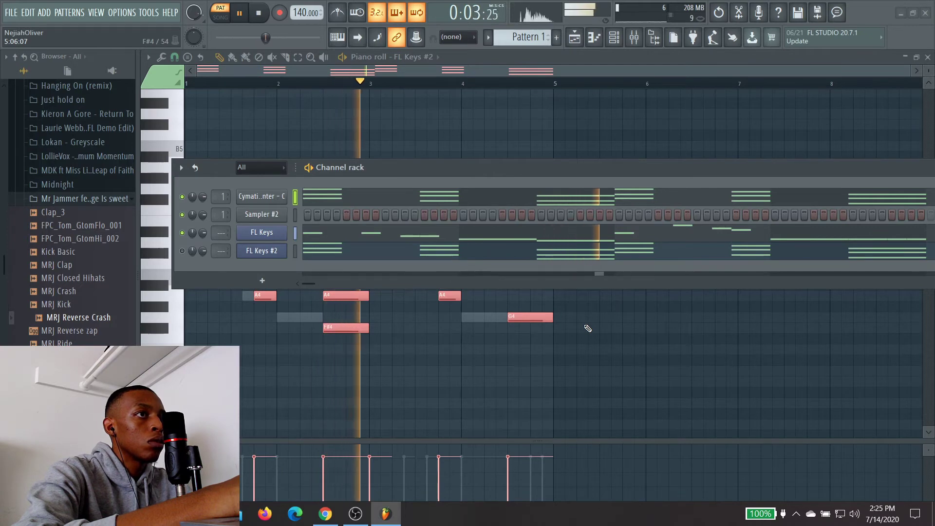
Step: Toggle the Cut itself option on the Korg Prologue Lead Winter channel
right_click(275, 197)
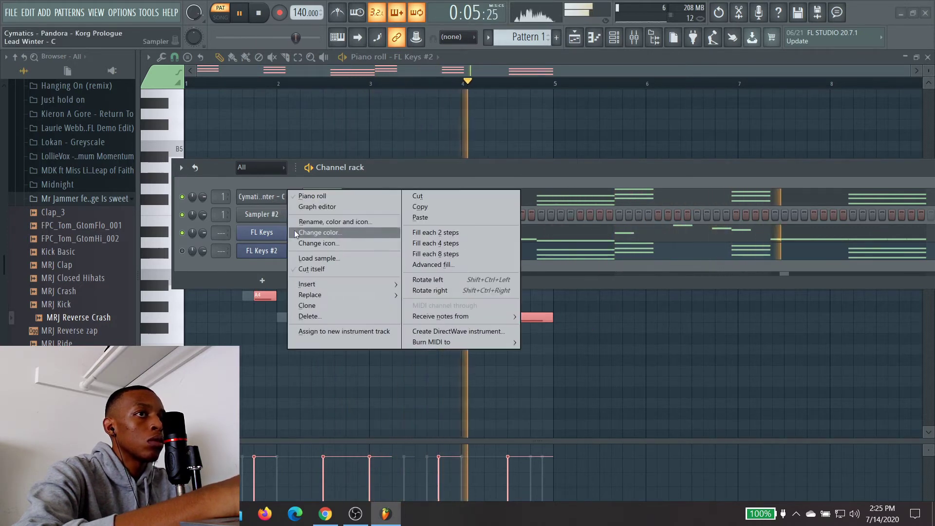
click(428, 165)
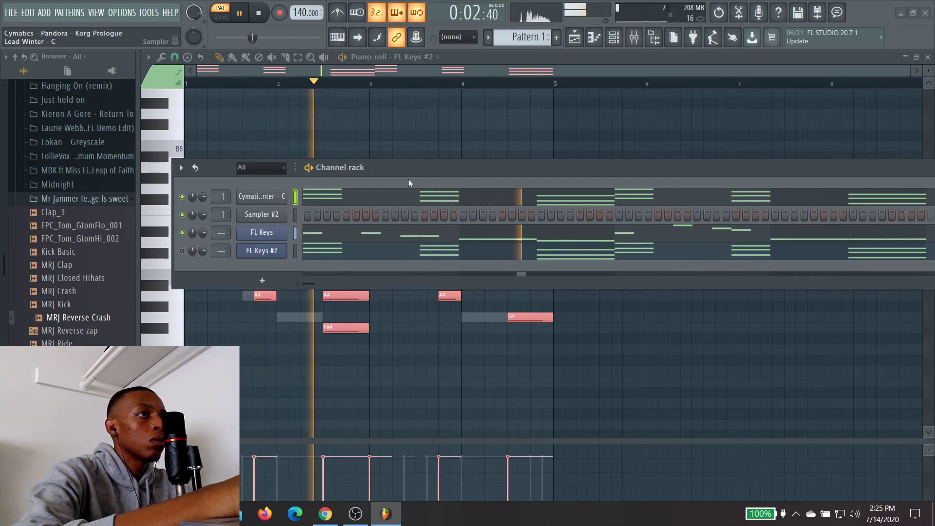
right_click(277, 203)
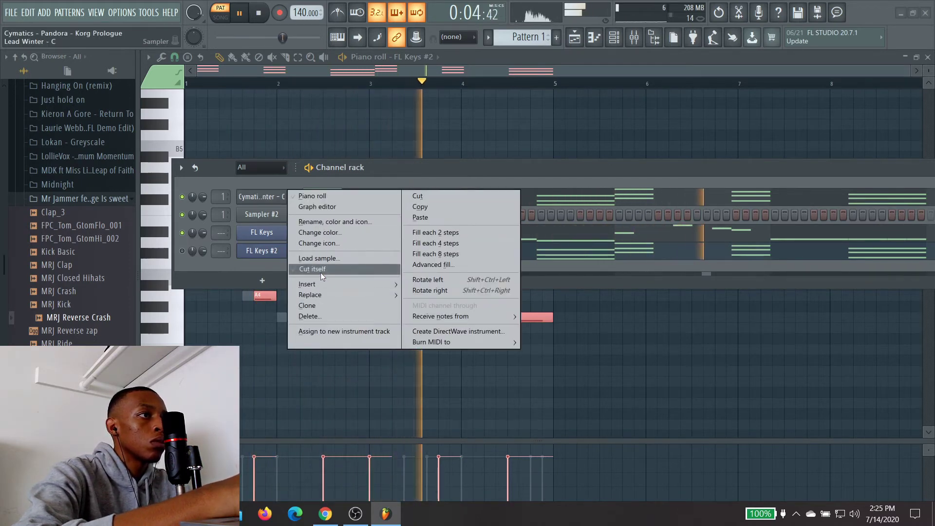
click(321, 271)
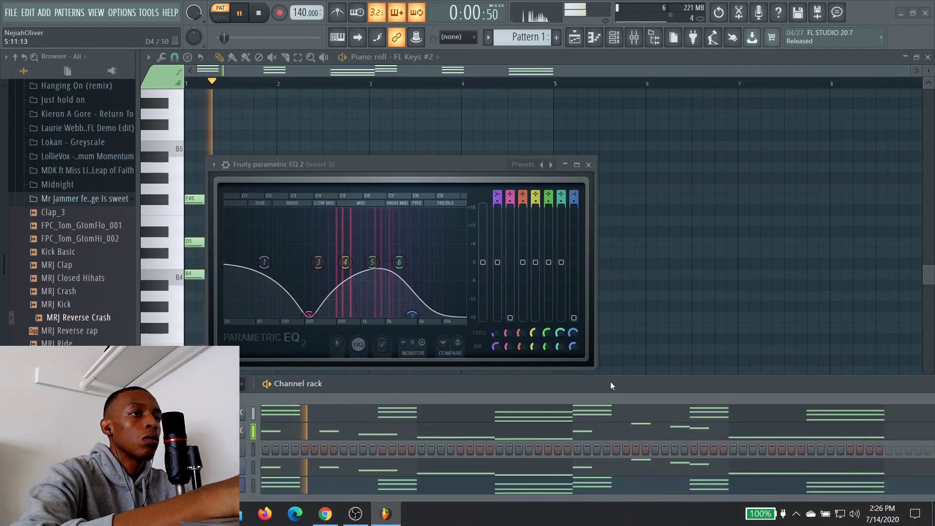
Step: Clone the empty Sampler channel
drag(609, 381, 573, 244)
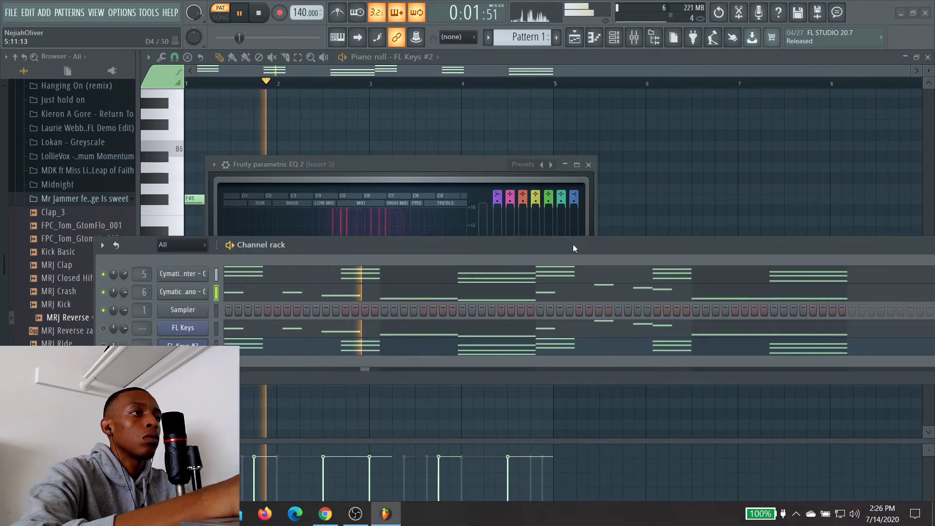
right_click(197, 313)
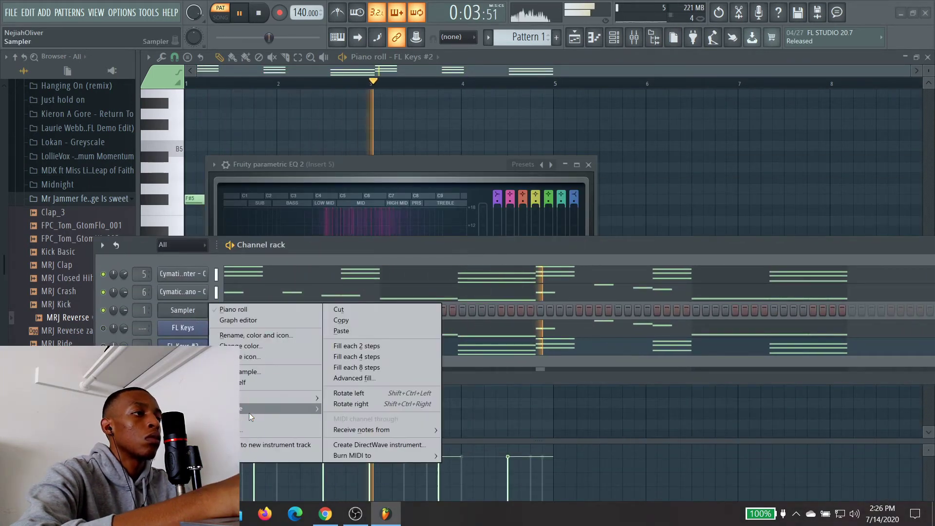
click(249, 418)
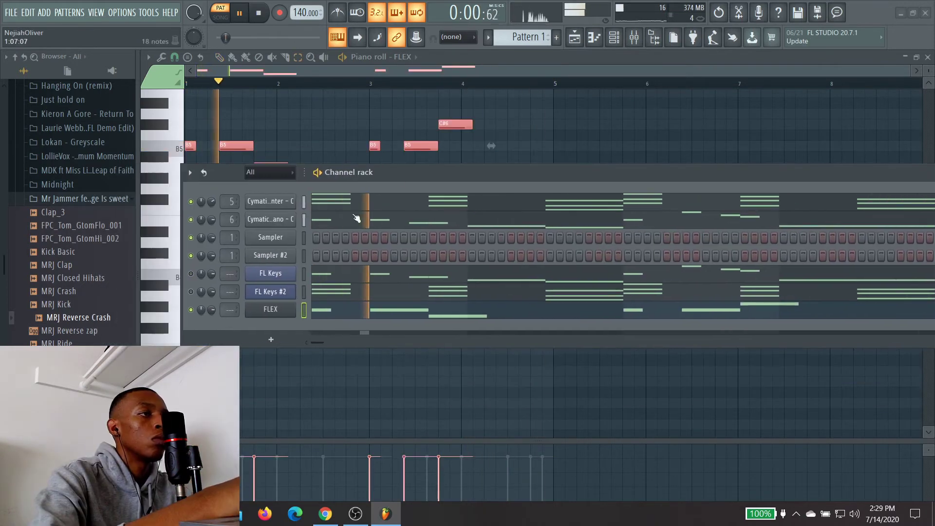
Step: Delete the G4 and F#4 notes in bar 2 and the four G4 notes in bar 4 of the Prophet 6 Synth E Piano channel
right_click(269, 257)
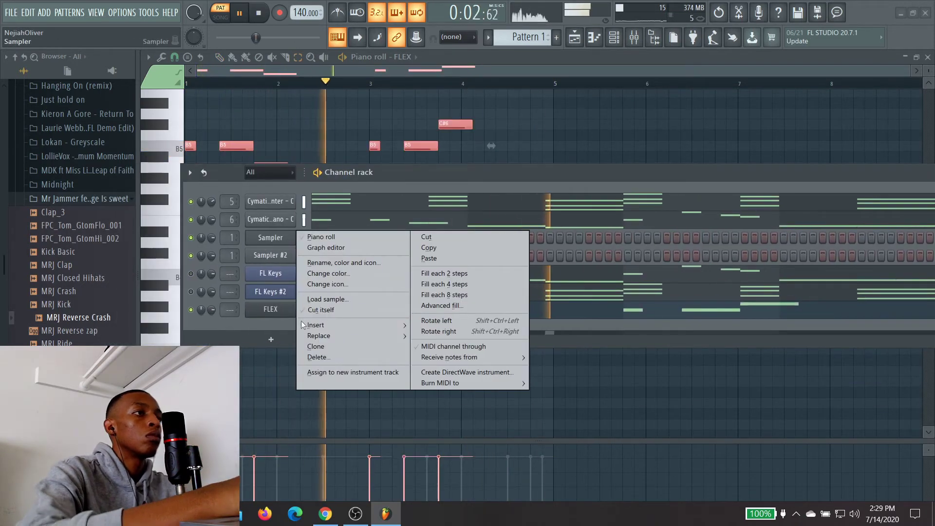
click(554, 238)
click(563, 219)
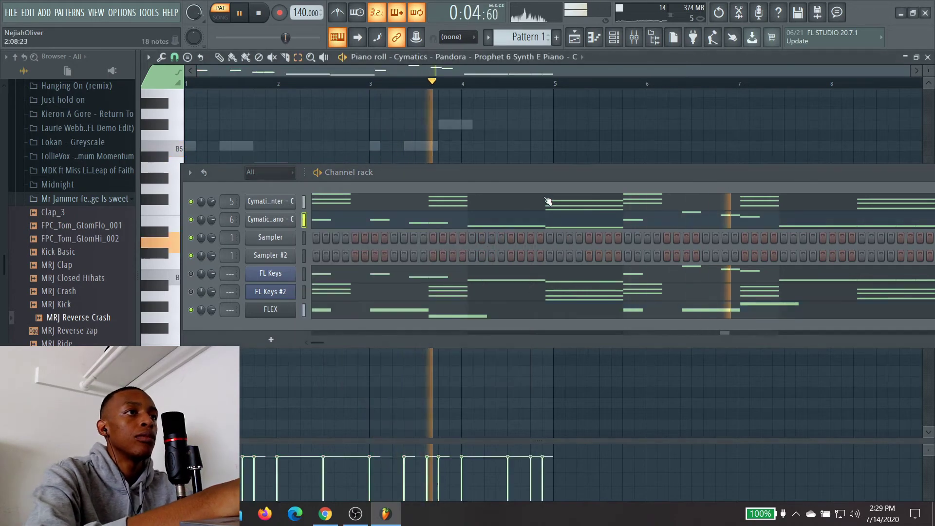
drag(524, 174, 467, 398)
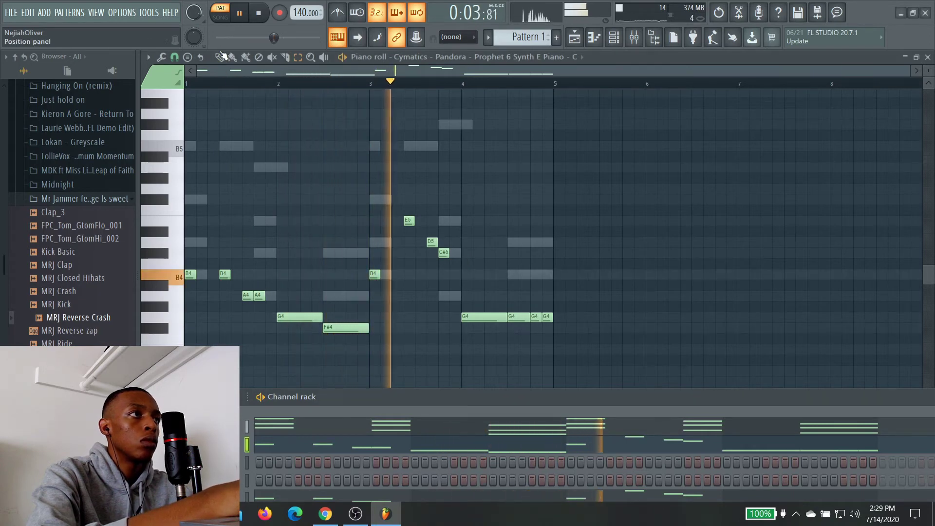
right_click(309, 319)
right_click(346, 328)
right_click(484, 316)
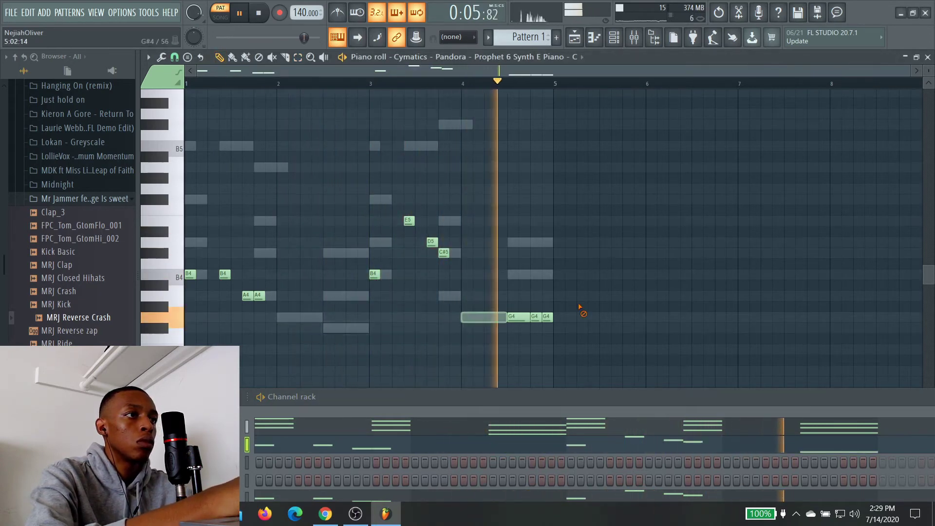
right_click(546, 317)
right_click(535, 317)
right_click(517, 317)
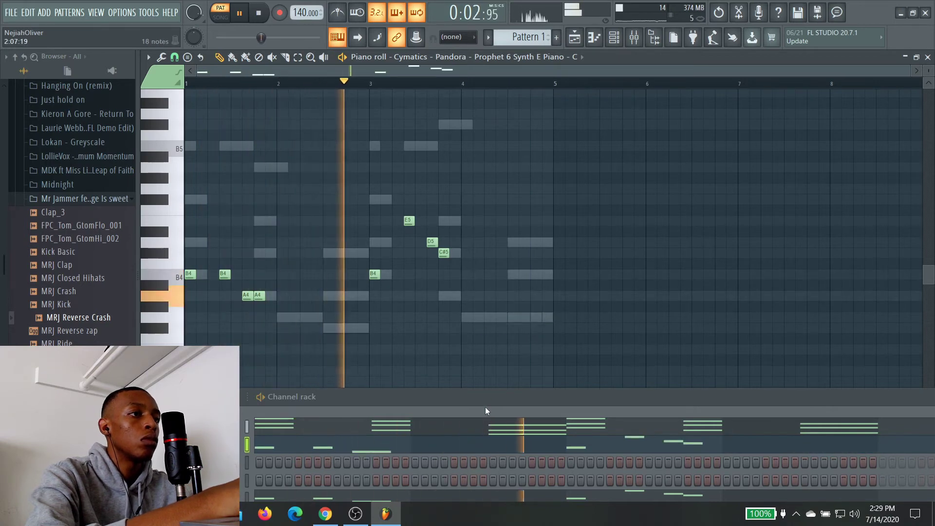
Step: Clone the FLEX channel
drag(484, 395, 538, 197)
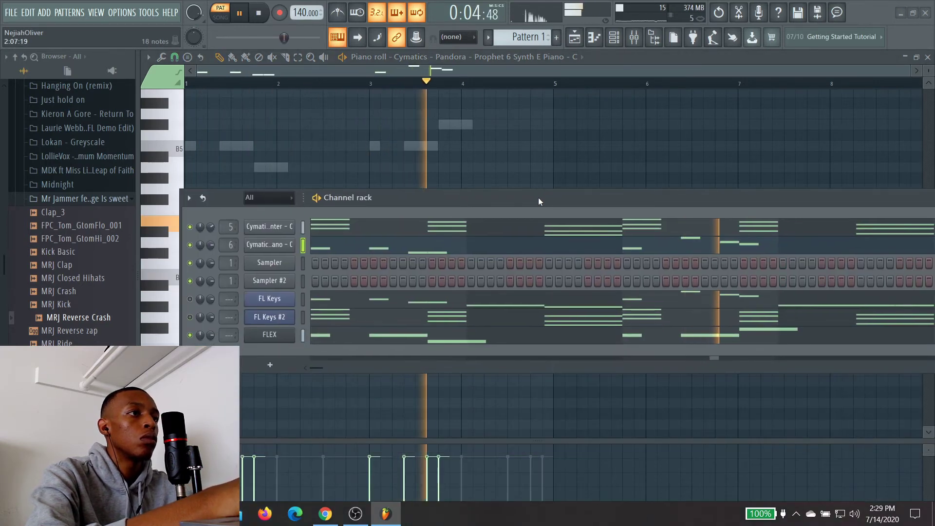
right_click(292, 335)
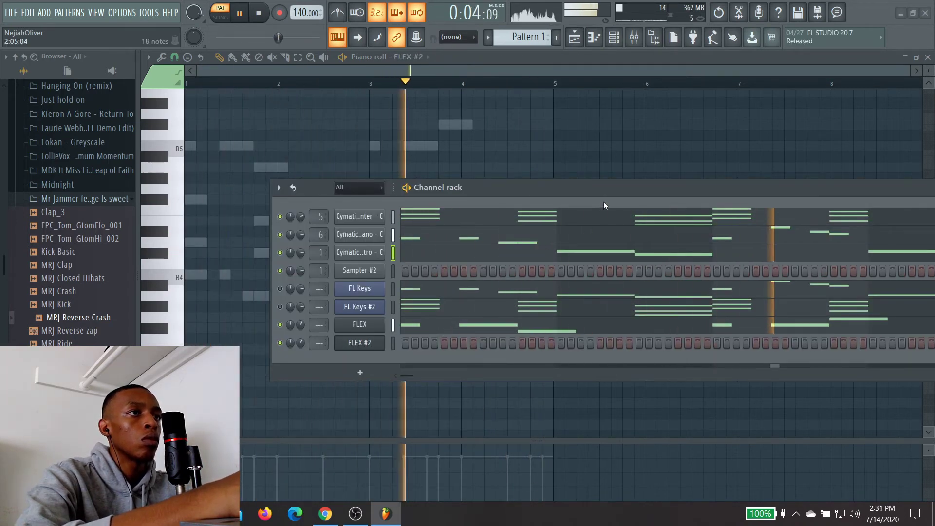
Step: Add a short E4 note at the start of bar 3 in the Prophet 6 Pad Retro channel
drag(600, 188, 459, 174)
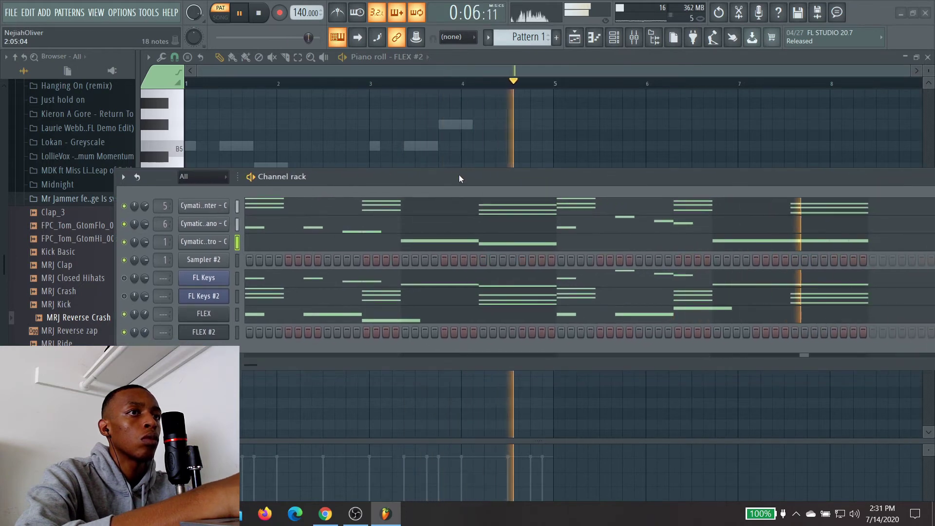
click(459, 243)
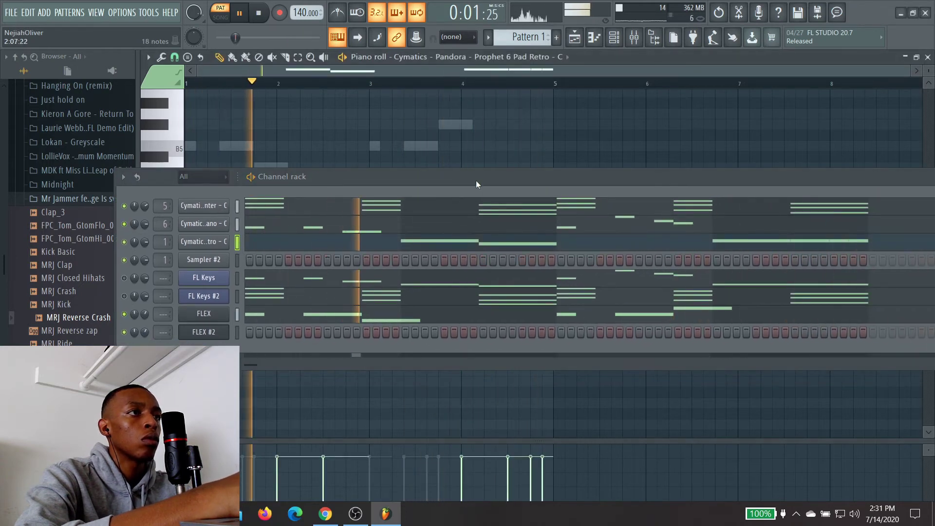
drag(476, 185, 428, 421)
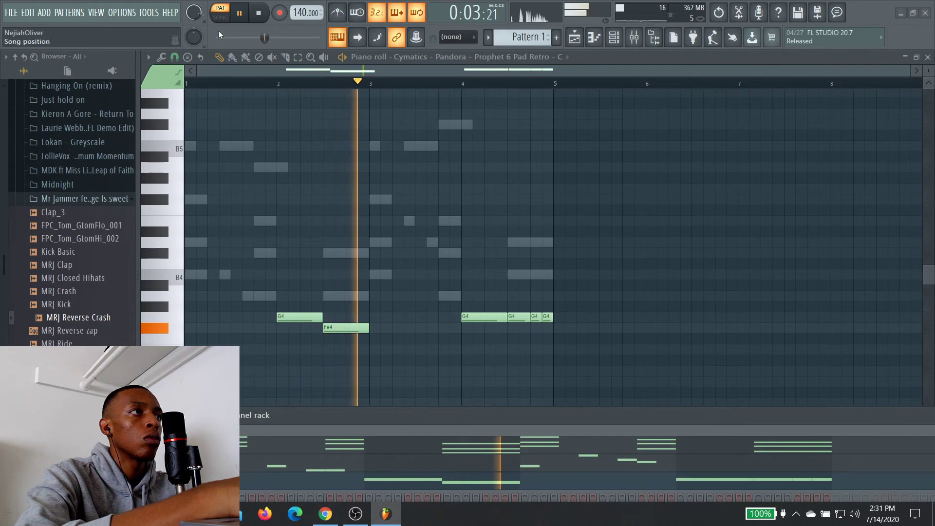
click(372, 350)
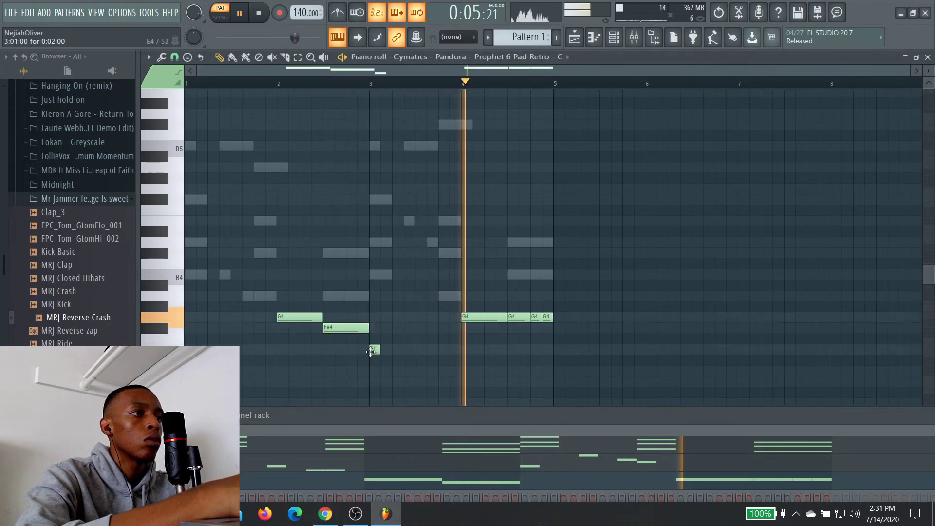
Step: Lower the bar 3 E4 note's velocity to nearly zero and restore the velocity of the F#4 note in bar 2
drag(401, 417, 925, 244)
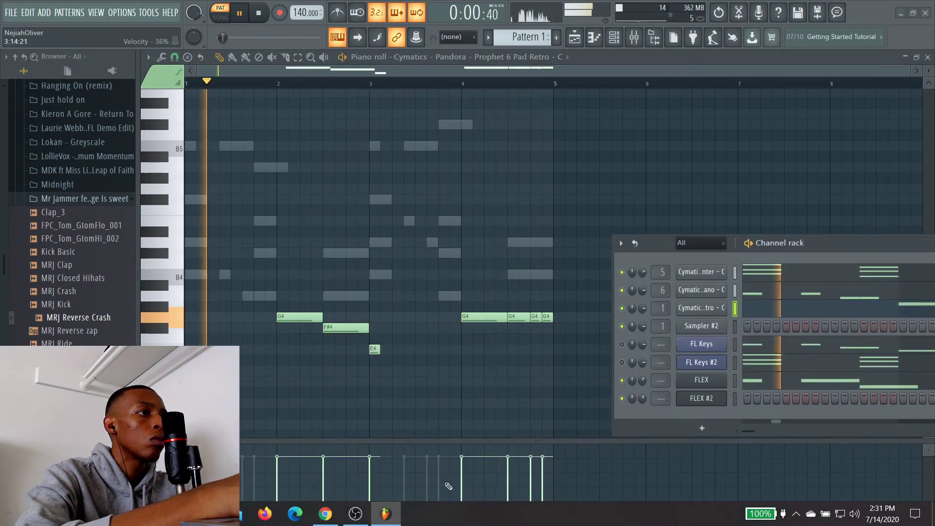
drag(387, 442, 404, 239)
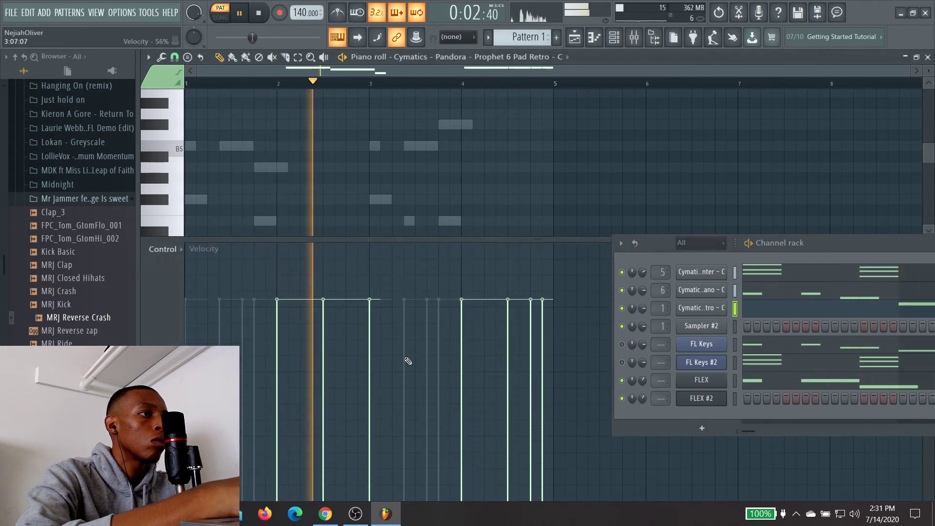
drag(321, 499, 369, 497)
drag(326, 500, 324, 302)
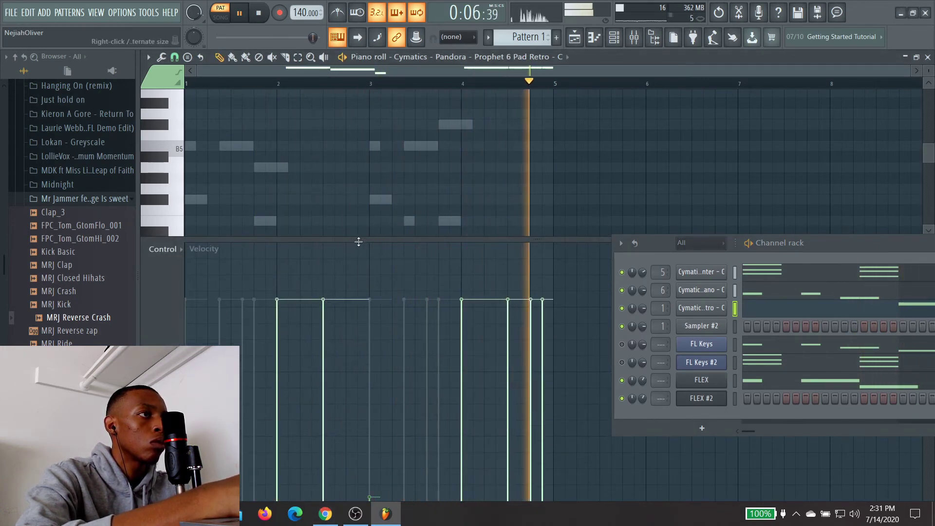
drag(336, 239, 341, 385)
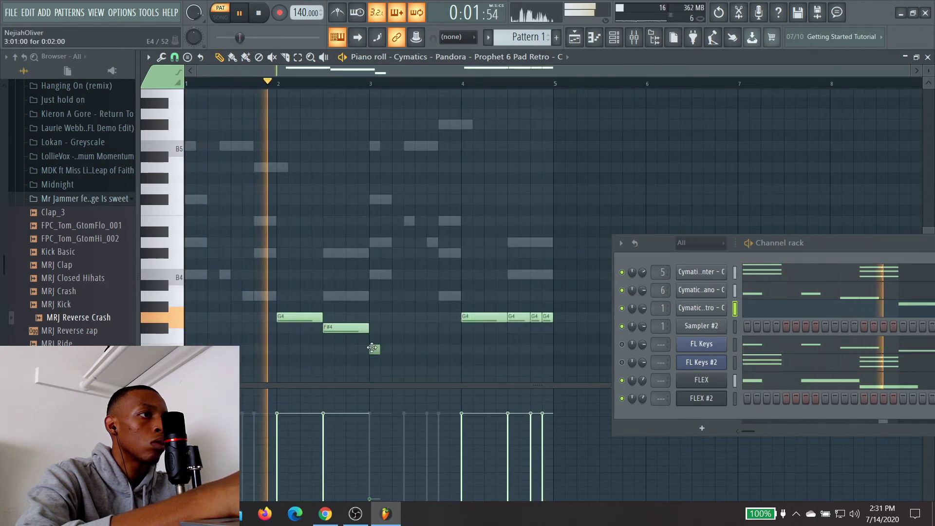
Step: Add a short low note at the start of bar 1 in the Prophet 6 Pad Retro channel
click(190, 338)
right_click(190, 338)
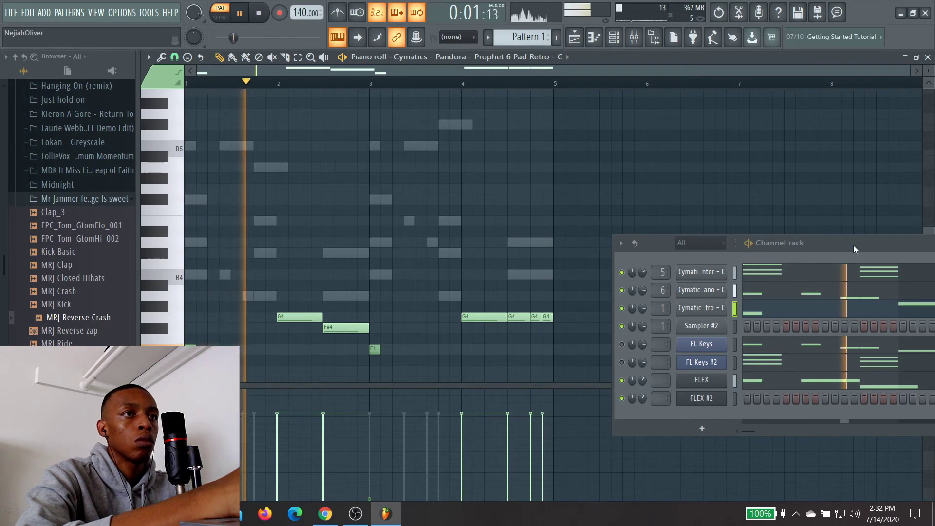
Step: Add an Arcade instrument channel and move the channel rack clear of its window
drag(853, 245, 447, 150)
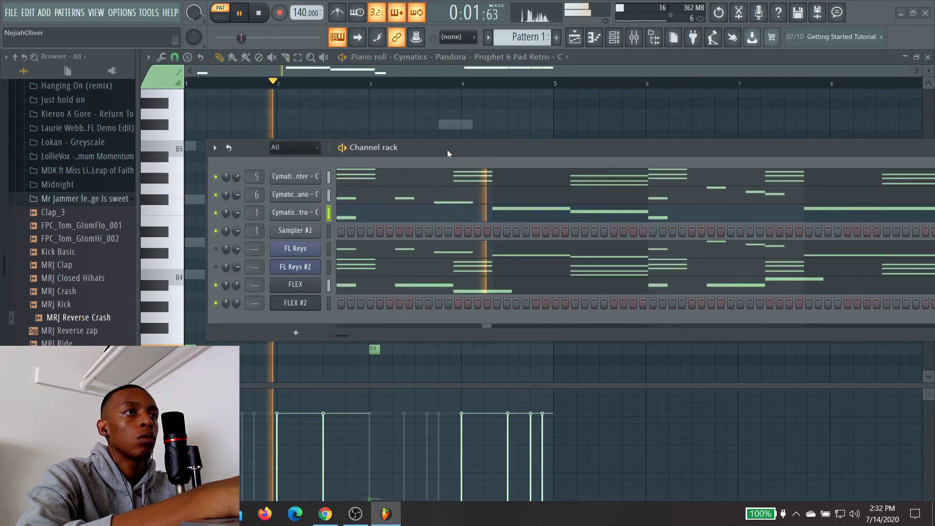
click(295, 333)
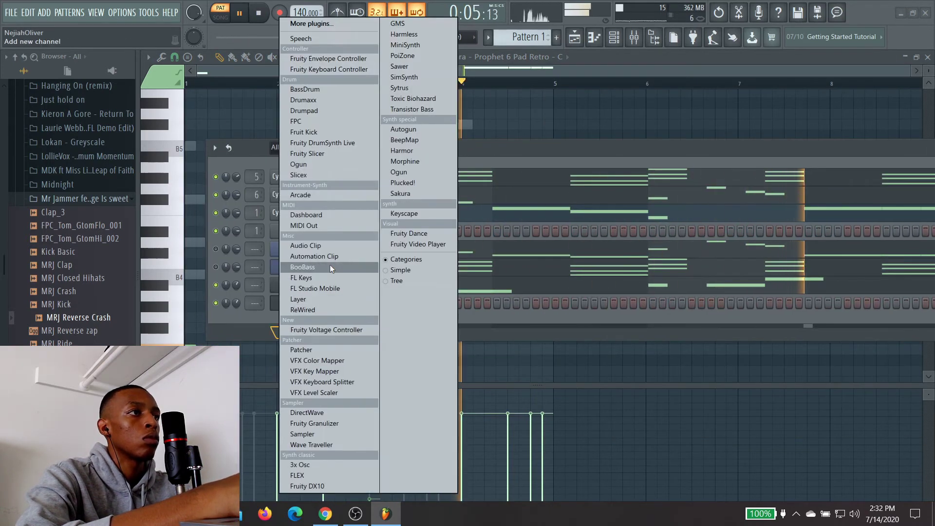
click(325, 195)
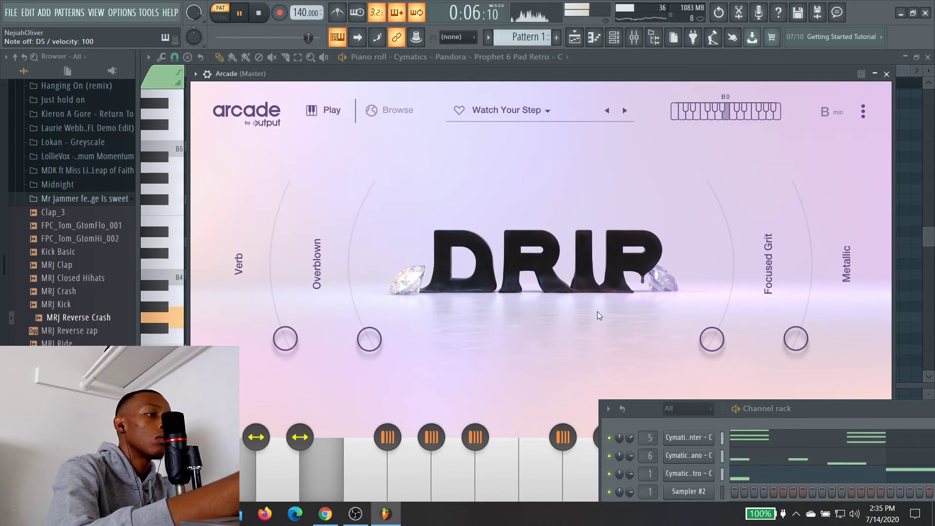
drag(816, 408, 596, 114)
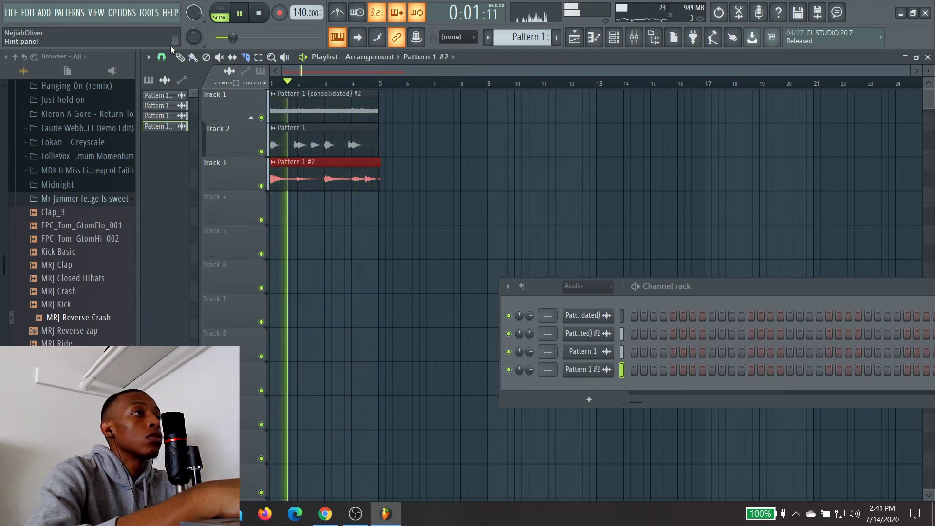
click(311, 94)
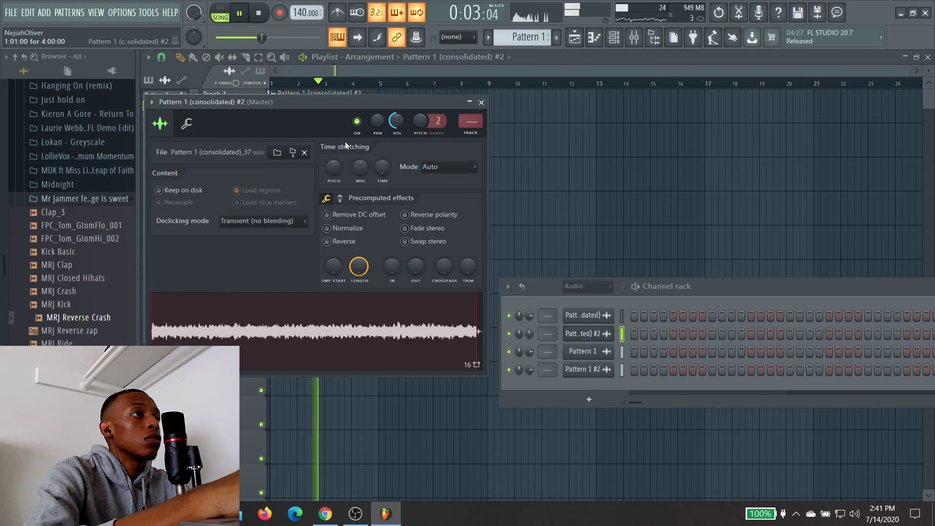
click(481, 102)
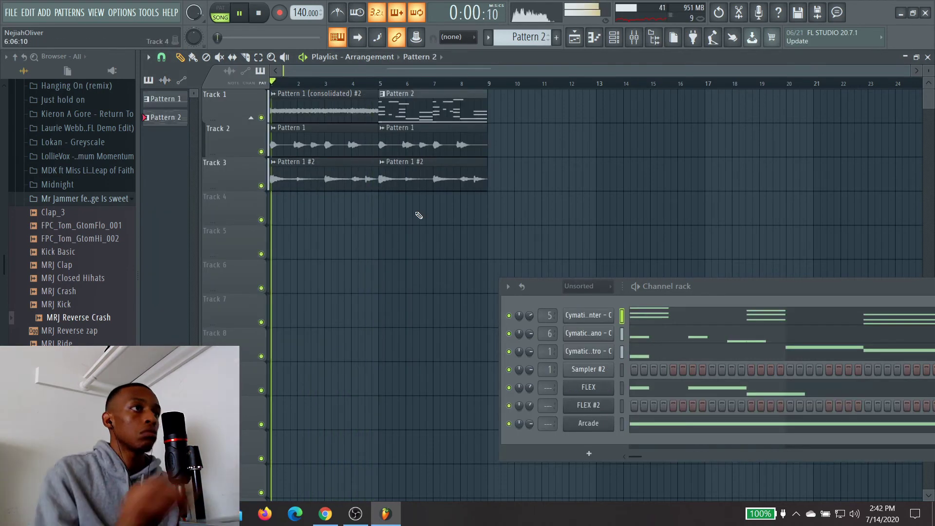
Step: Move the Pattern 2 clip on Track 1 to bar 9 and place another Pattern 1 (consolidated) #2 clip at bar 5
drag(415, 103, 523, 102)
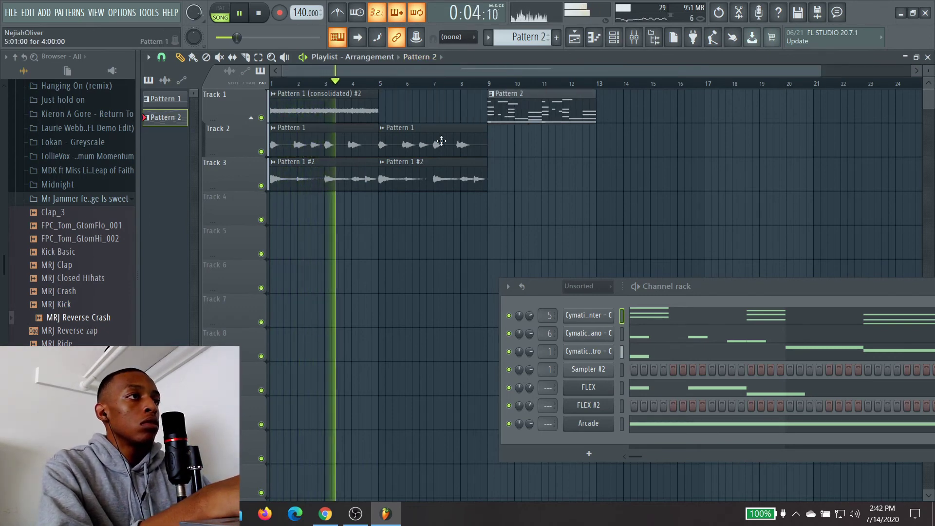
click(368, 116)
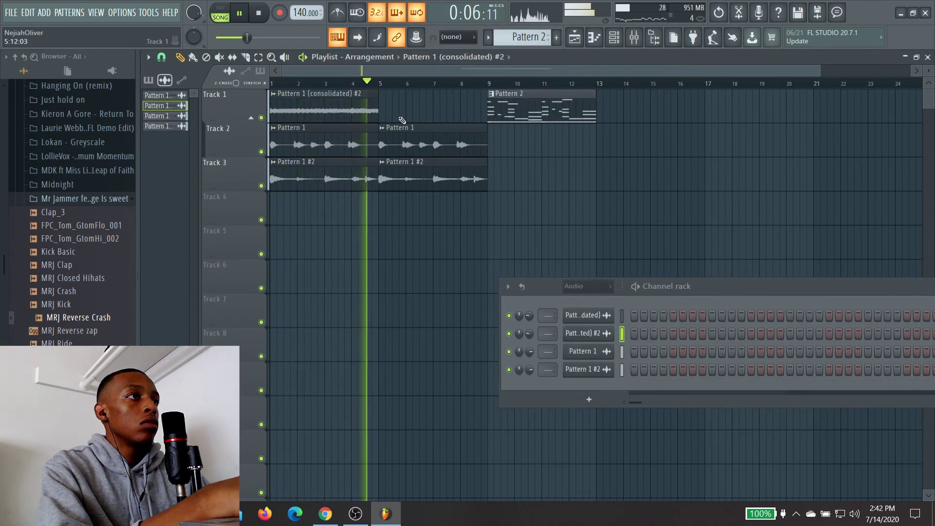
click(403, 117)
Step: Remove the bar 5 audio clips on Tracks 2 and 3 and place Pattern 1 and Pattern 1 #2 copies there at bar 9
right_click(396, 141)
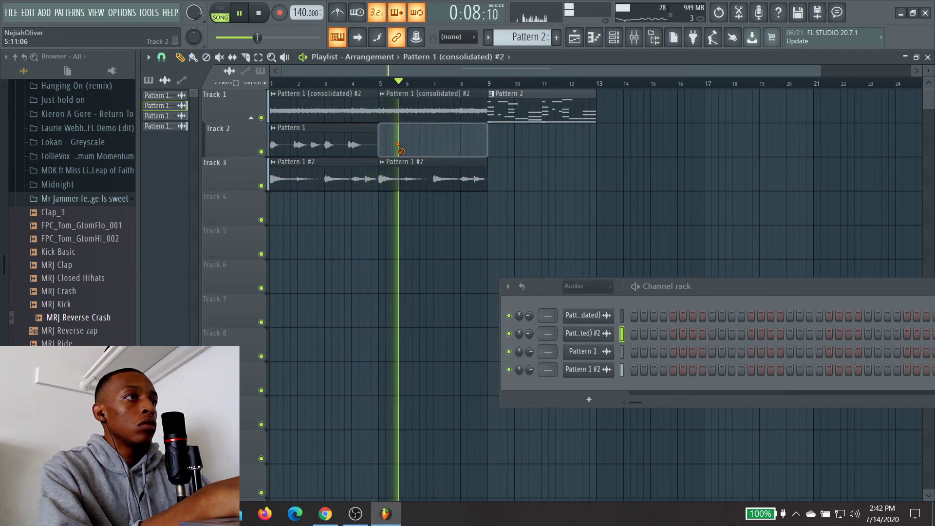
right_click(404, 176)
click(359, 132)
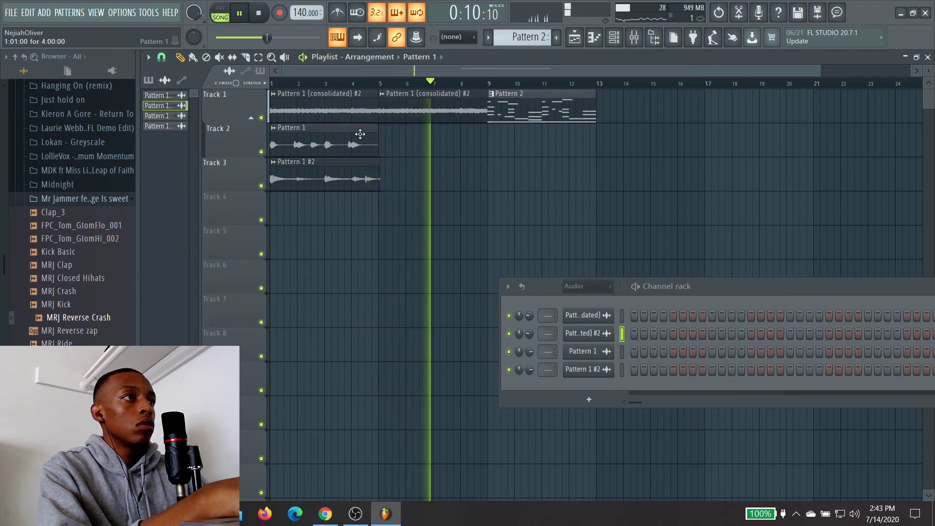
click(495, 152)
drag(496, 152, 503, 182)
click(285, 181)
click(498, 181)
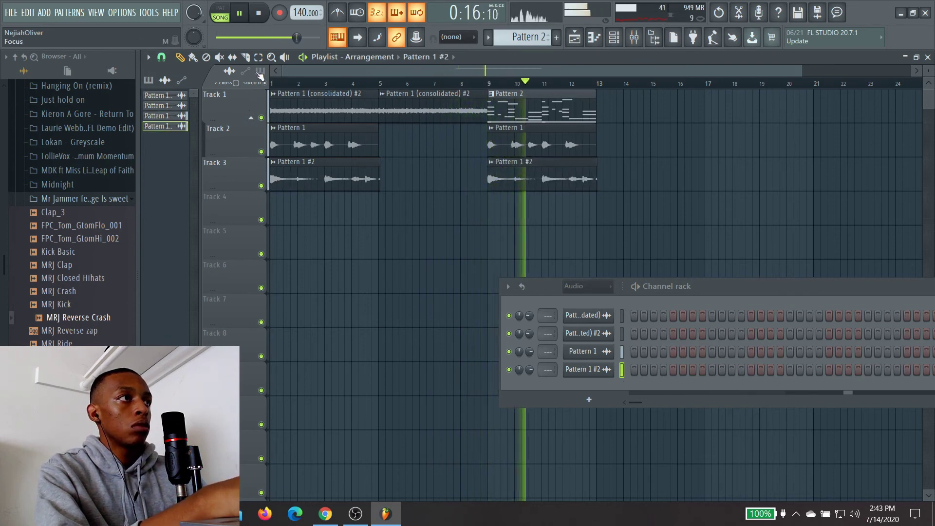
Step: Duplicate the three clips starting at bar 9 on Tracks 1 to 3
drag(533, 232, 541, 77)
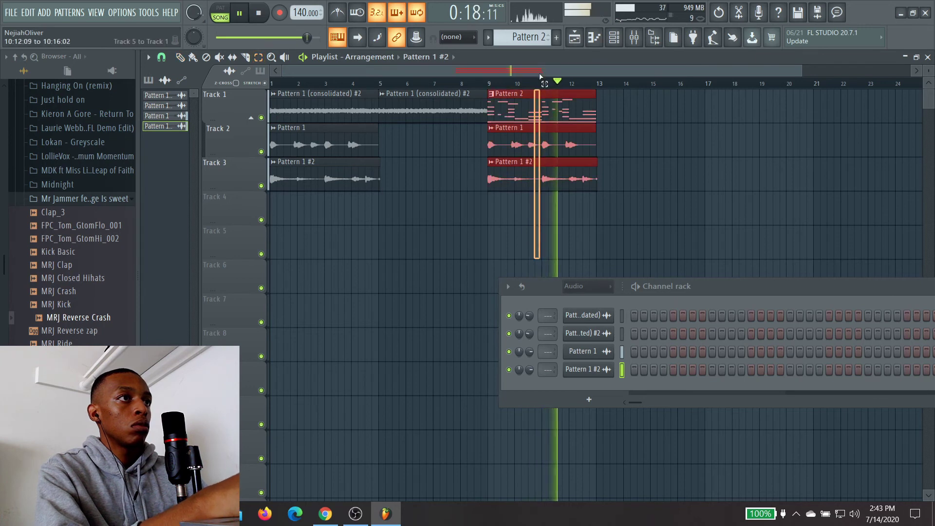
key(ctrl+b)
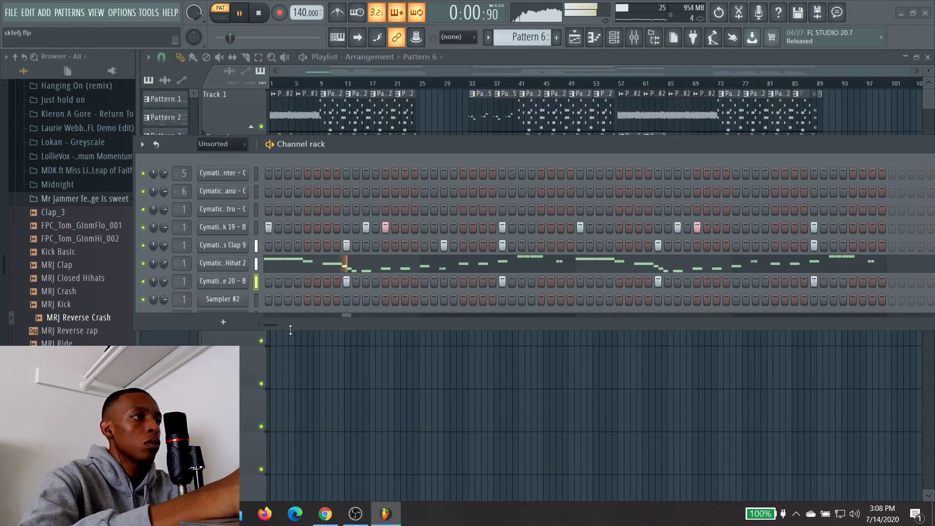
Step: Enlarge the channel rack to show all channels and clone the Sampler #2 channel
drag(290, 331, 267, 413)
click(234, 301)
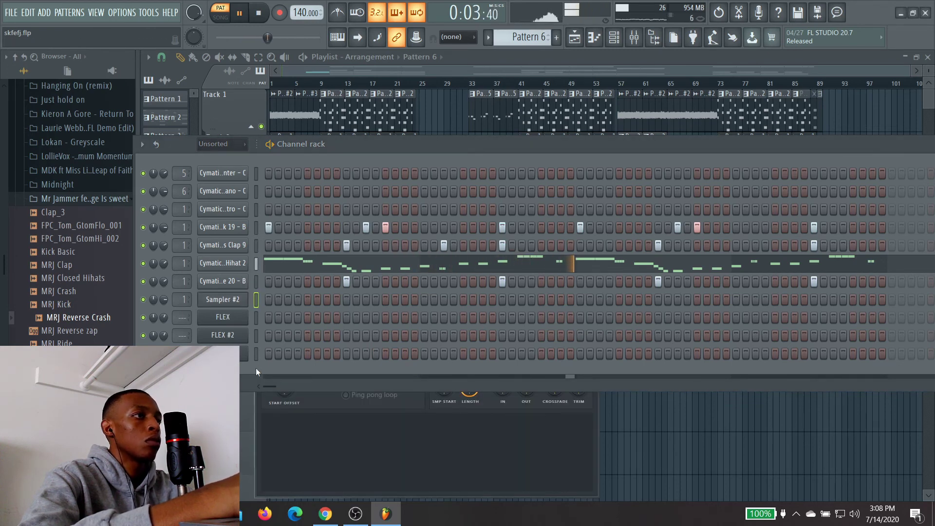
right_click(233, 298)
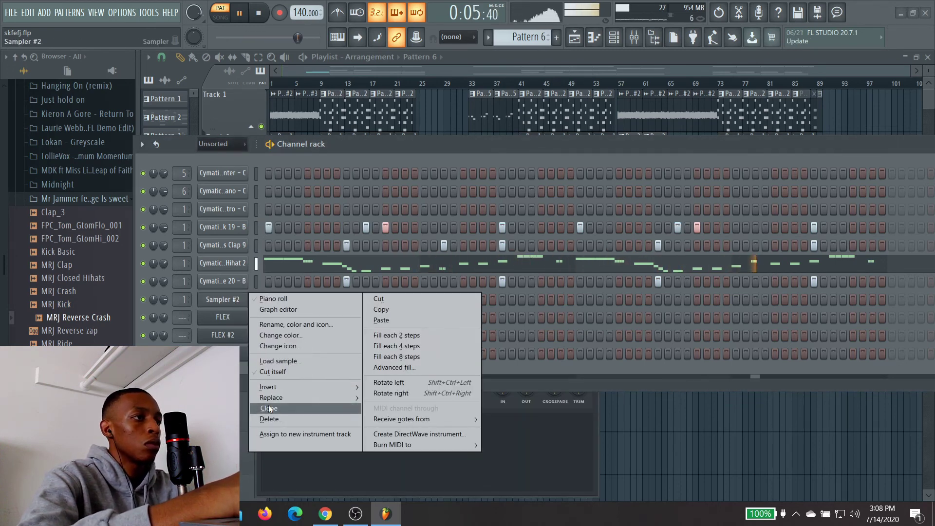
click(269, 408)
Step: Audition babyonbaby and starburst from the 808s folder, then replace the Boomin 808 1 sample with lettuce and start playback
right_click(236, 301)
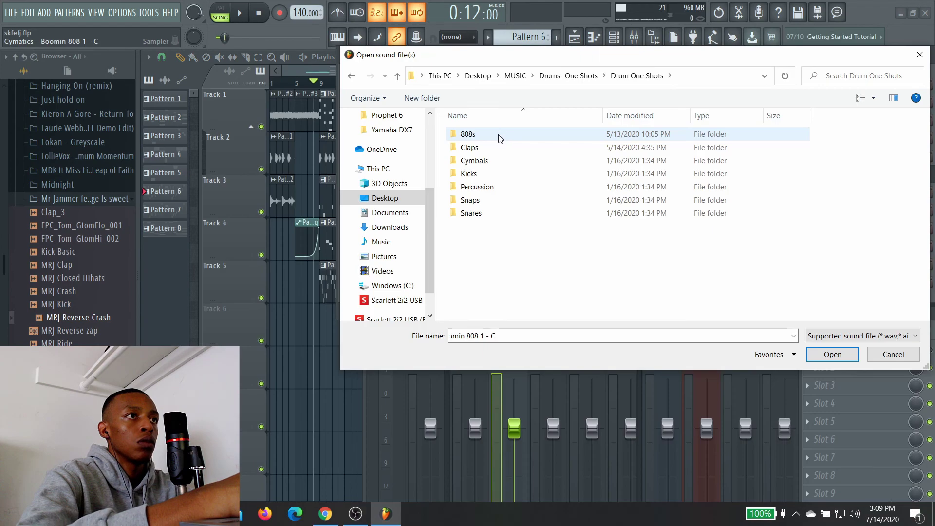
double_click(497, 135)
click(496, 148)
click(496, 148)
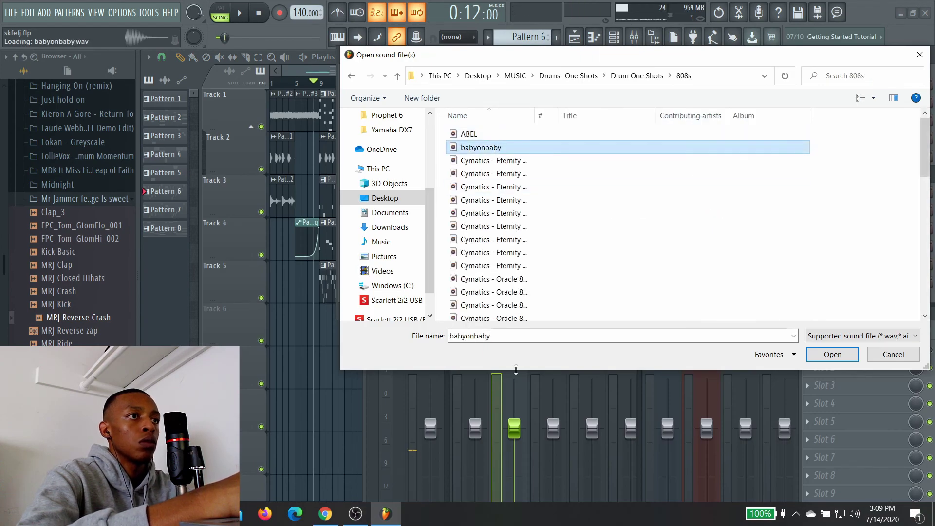
scroll(530, 268, down, 5)
click(505, 314)
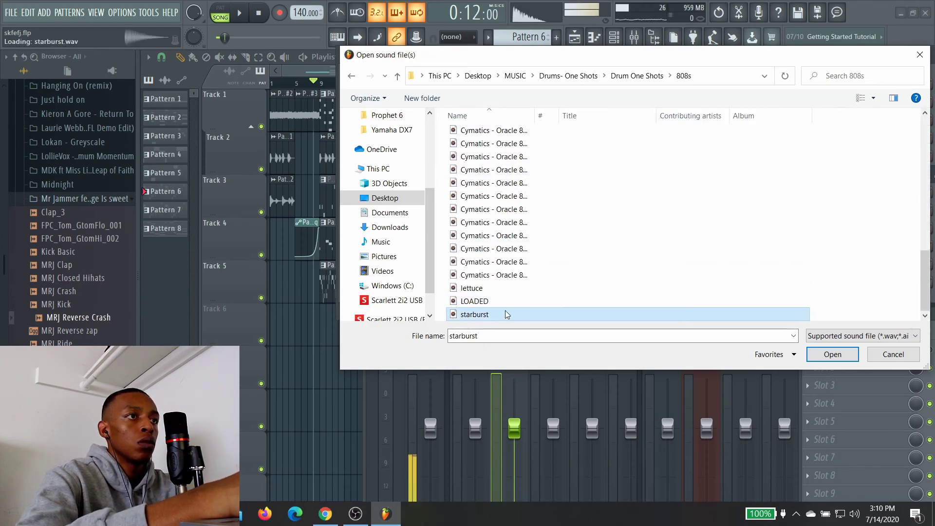
click(508, 292)
click(831, 354)
key(space)
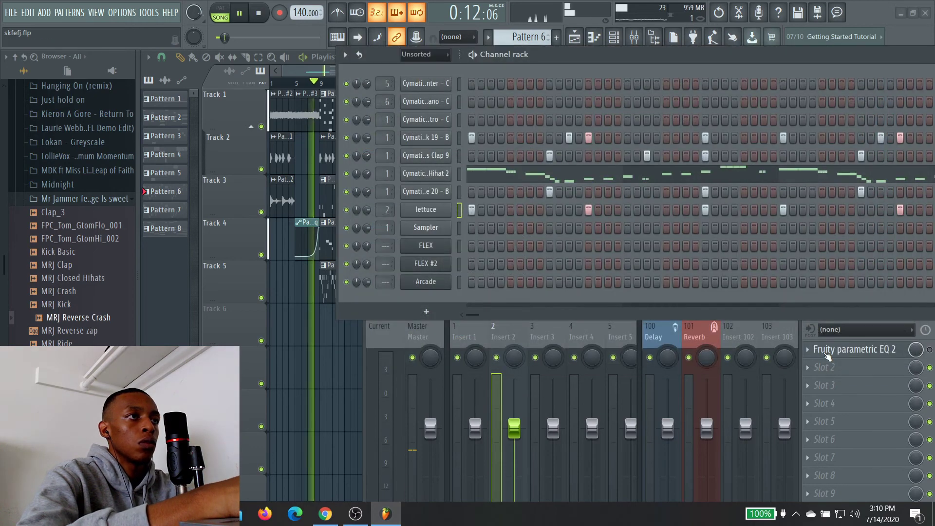